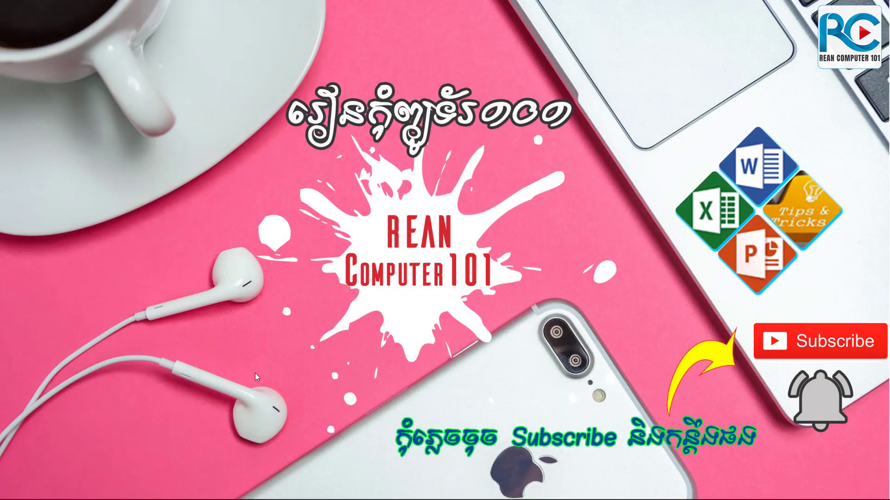
Search the computer for "stor" and open the Storage system settings
{"action": "key", "text": "super"}
{"action": "type", "text": "stor"}
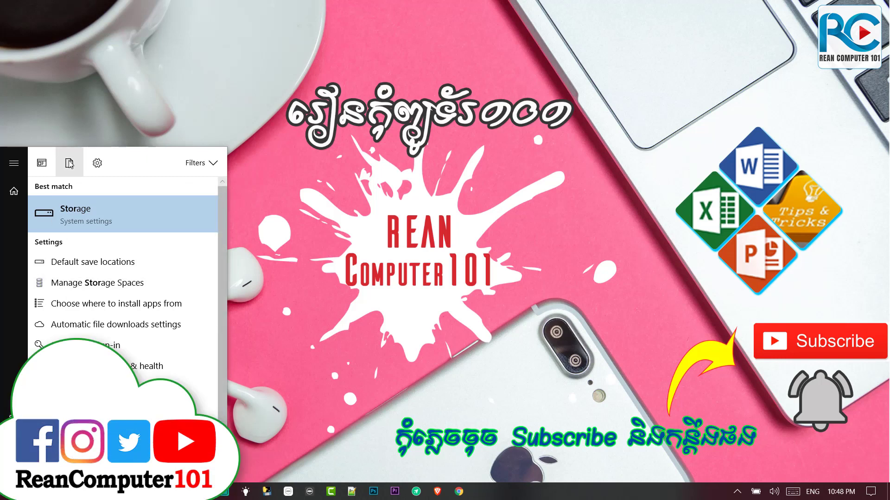
{"action": "left_click", "coordinate": [121, 220]}
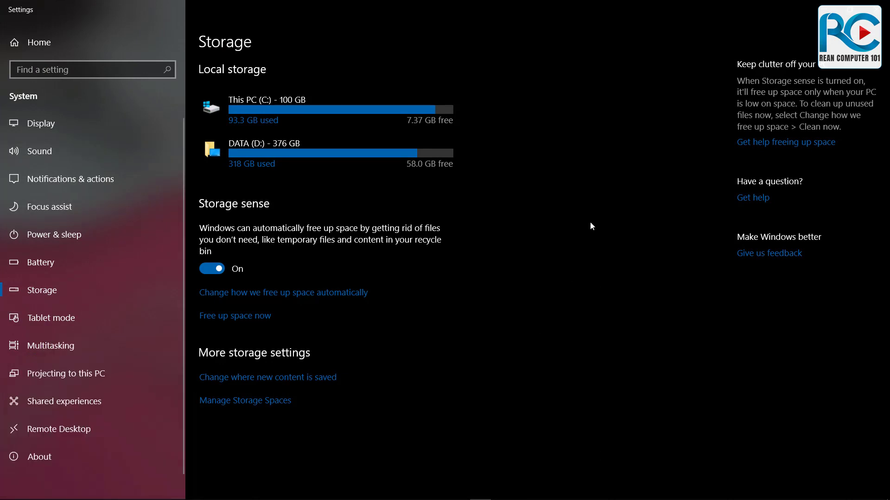
Look over the Display settings, and open Color settings by searching the settings for "dar"
{"action": "left_click", "coordinate": [40, 127]}
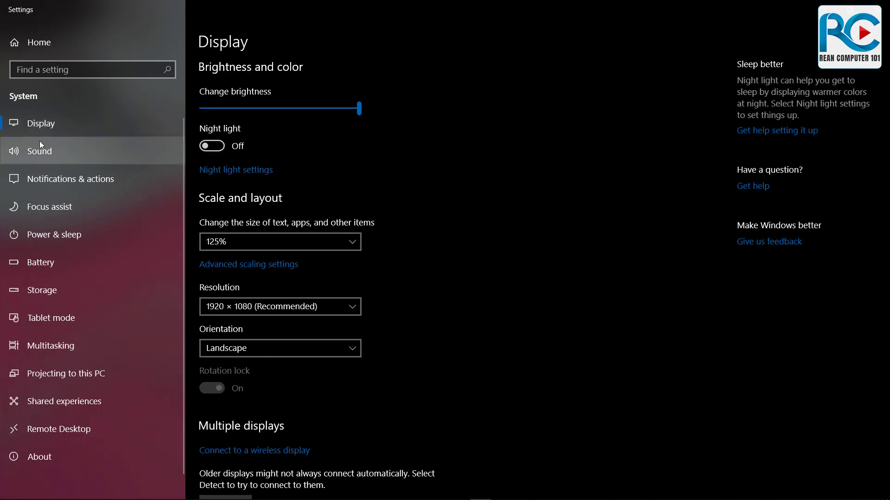
{"action": "scroll", "coordinate": [585, 309], "scroll_direction": "down", "scroll_amount": 3}
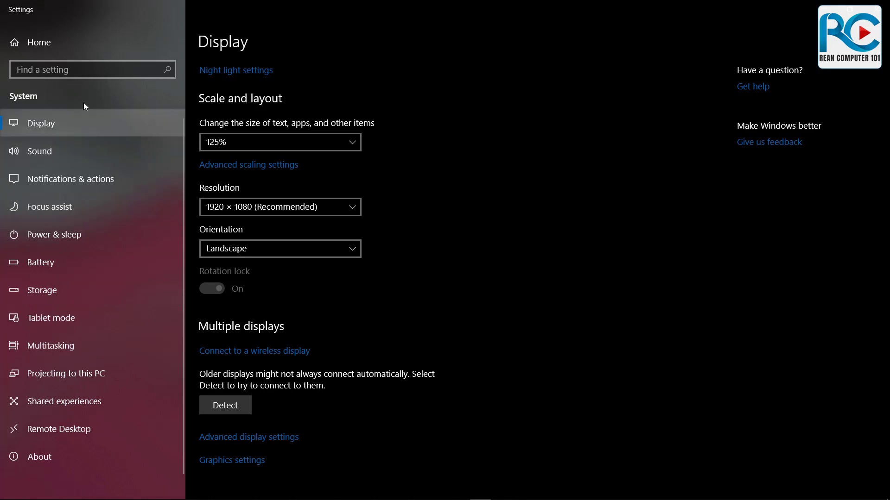
{"action": "left_click", "coordinate": [97, 70]}
{"action": "type", "text": "ni"}
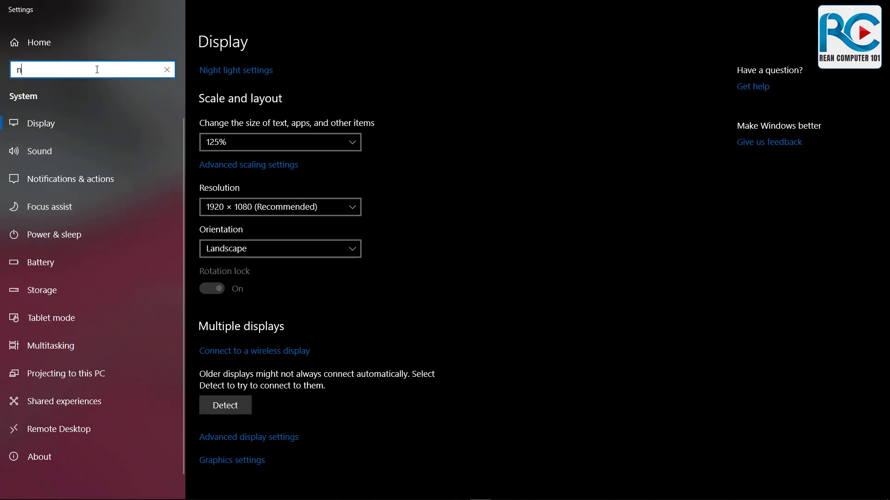
{"action": "key", "text": "BackSpace"}
{"action": "key", "text": "BackSpace"}
{"action": "type", "text": "dar"}
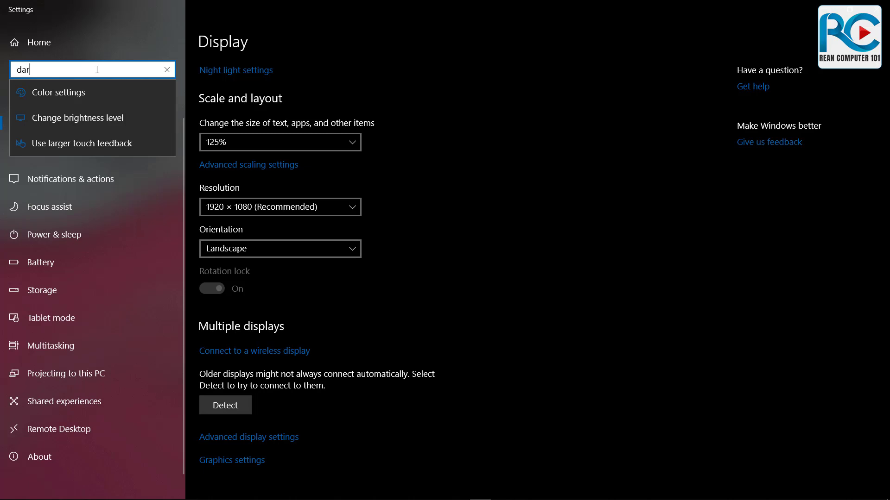
{"action": "left_click", "coordinate": [102, 100]}
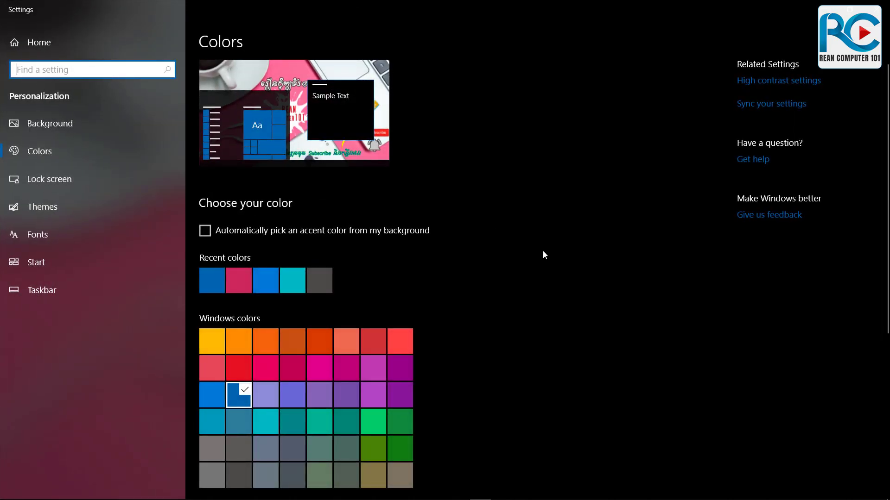
Switch the default app mode to Light and set it back to Dark
{"action": "scroll", "coordinate": [543, 248], "scroll_direction": "down", "scroll_amount": 5}
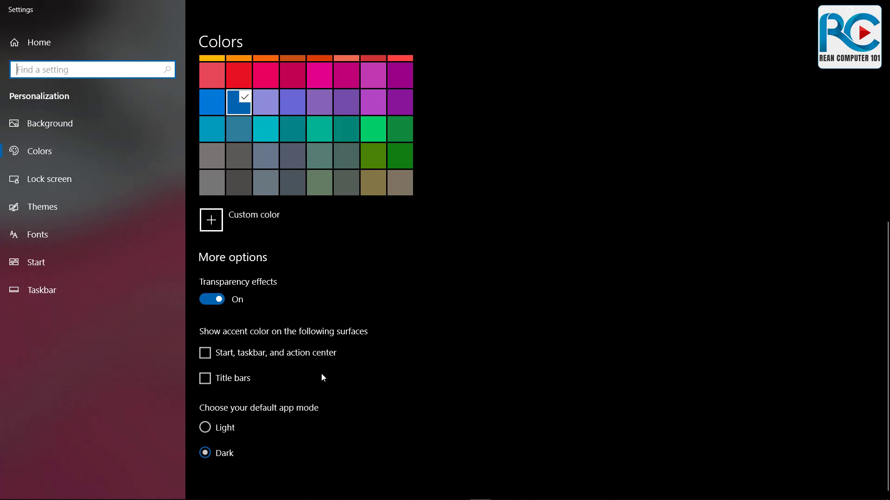
{"action": "left_click", "coordinate": [264, 408]}
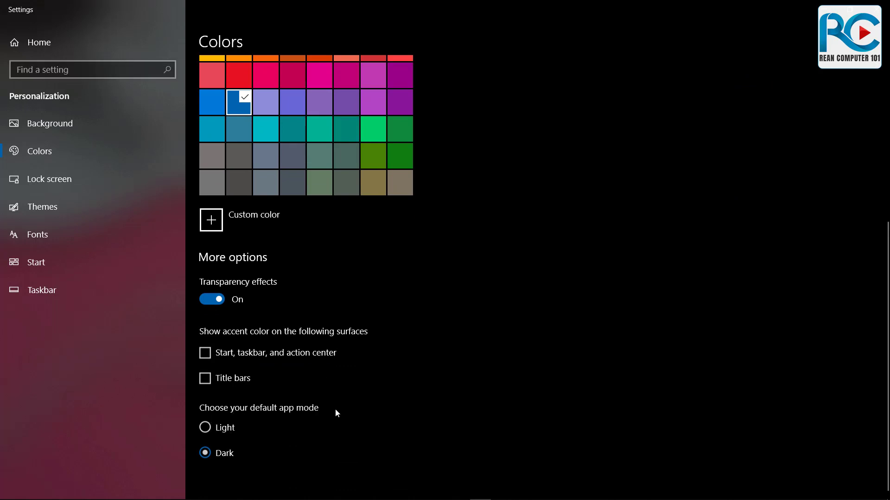
{"action": "left_click", "coordinate": [211, 432]}
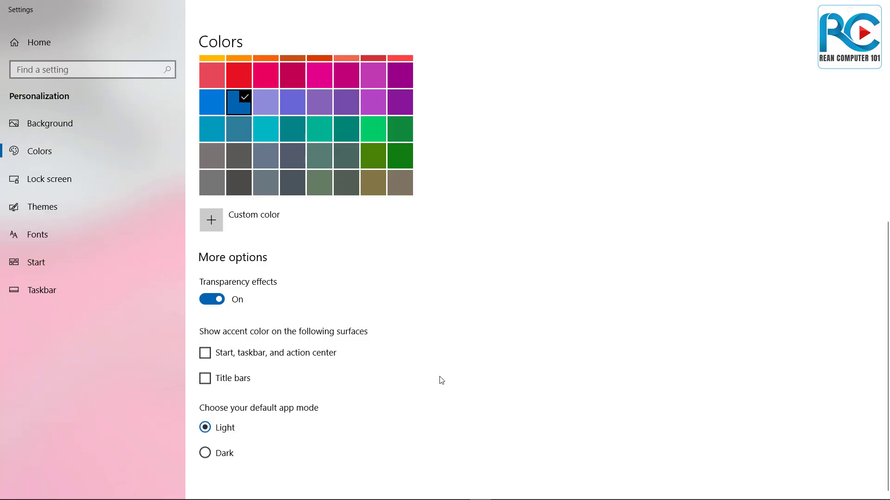
{"action": "left_click", "coordinate": [210, 453]}
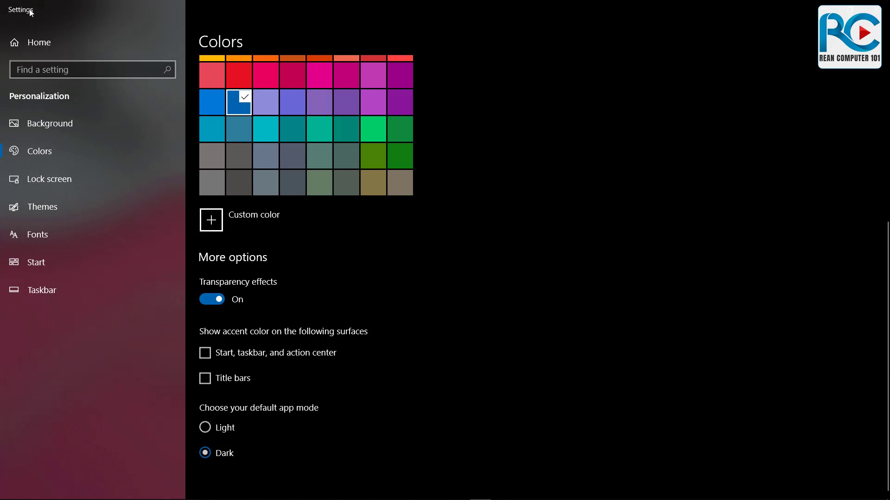
Search the settings for "dark" and open the Color settings result
{"action": "left_click", "coordinate": [109, 70]}
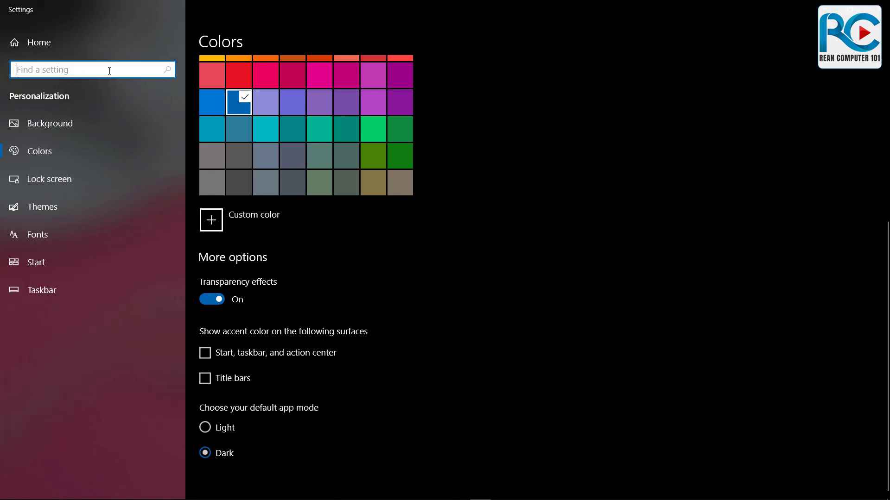
{"action": "type", "text": "dark"}
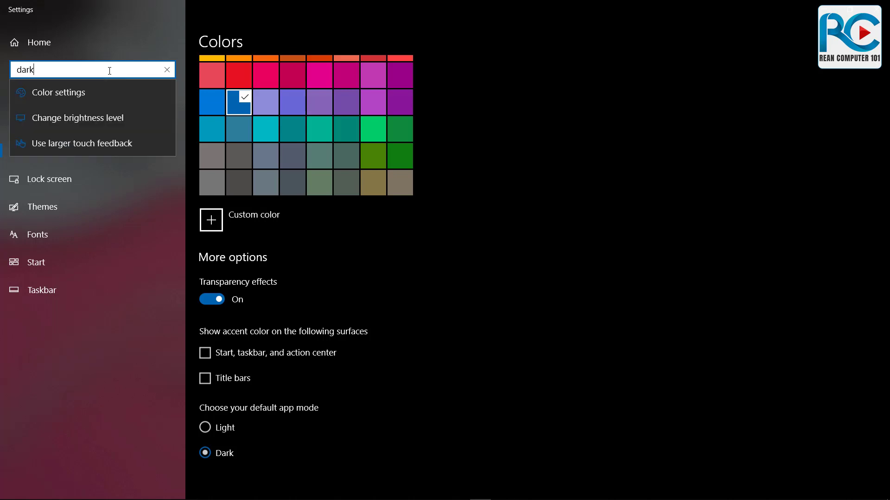
{"action": "left_click", "coordinate": [76, 94]}
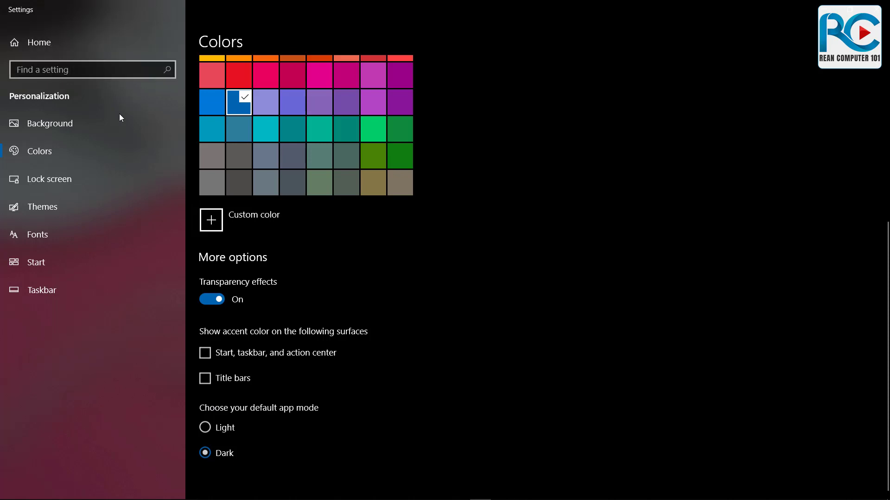
Search the settings for "sto" and open the Storage page
{"action": "left_click", "coordinate": [113, 71]}
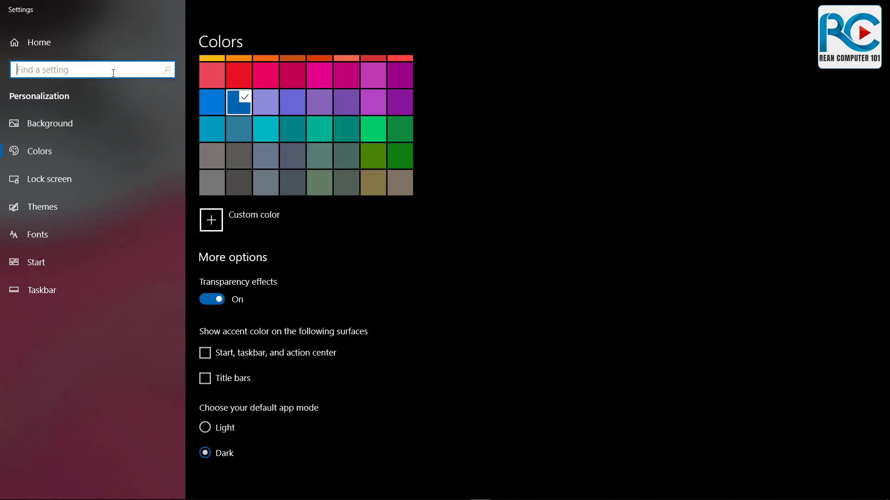
{"action": "type", "text": "sto"}
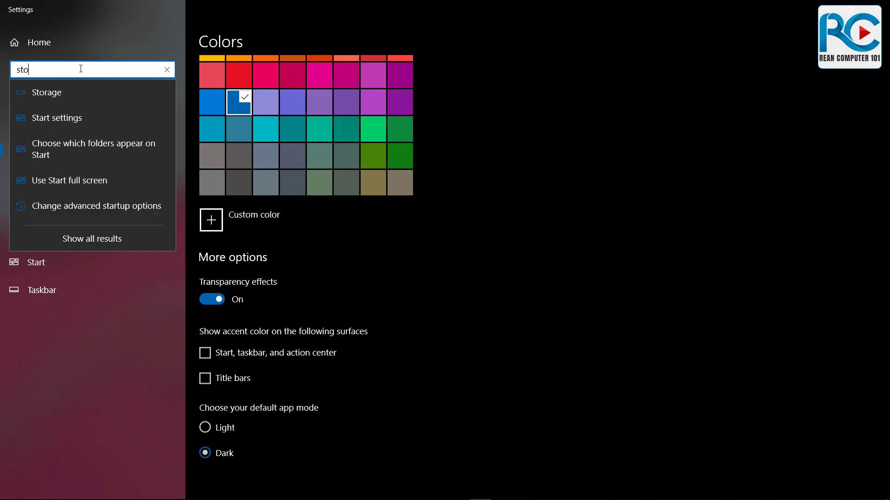
{"action": "left_click", "coordinate": [78, 96]}
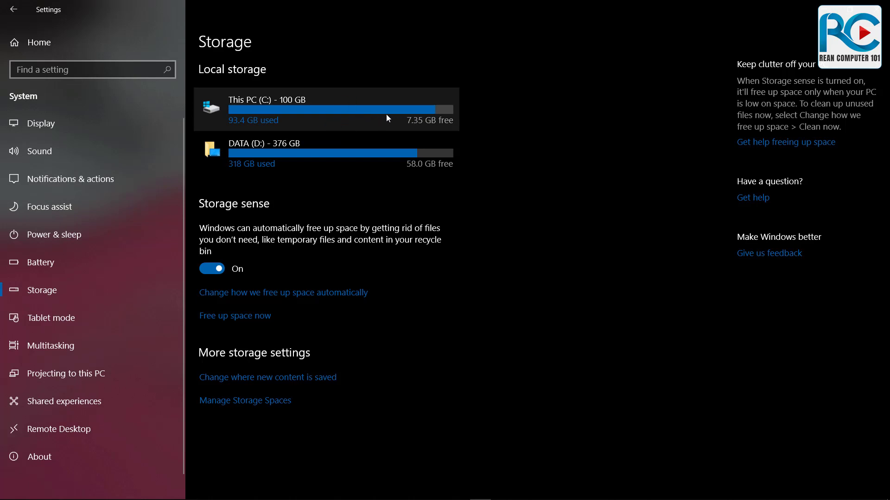
Open the C: drive's storage usage and review its breakdown by category
{"action": "left_click", "coordinate": [363, 117]}
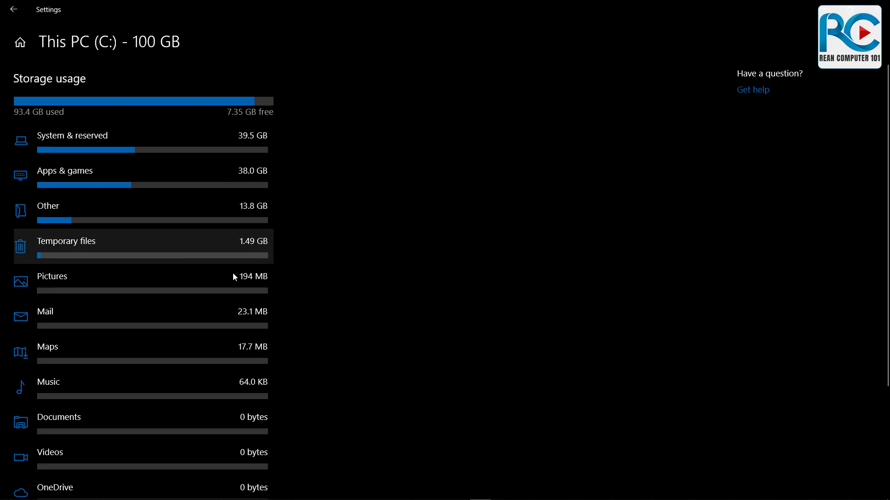
{"action": "scroll", "coordinate": [194, 343], "scroll_direction": "down", "scroll_amount": 3}
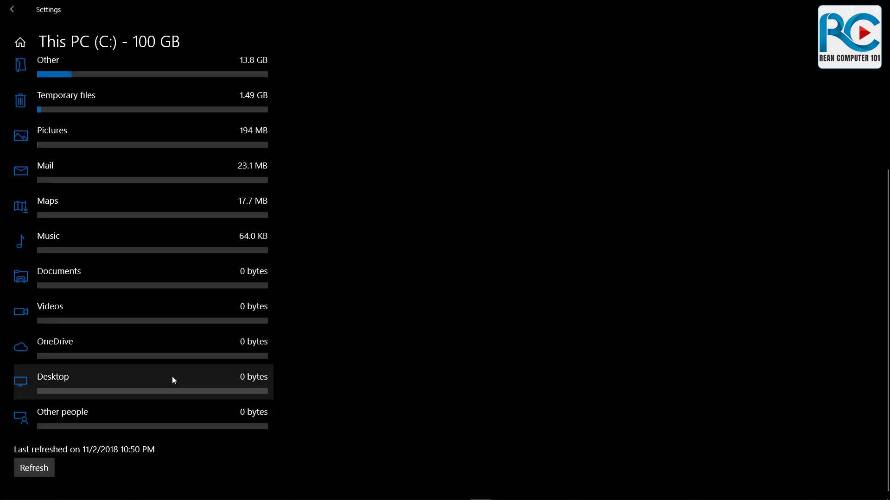
{"action": "scroll", "coordinate": [173, 378], "scroll_direction": "up", "scroll_amount": 3}
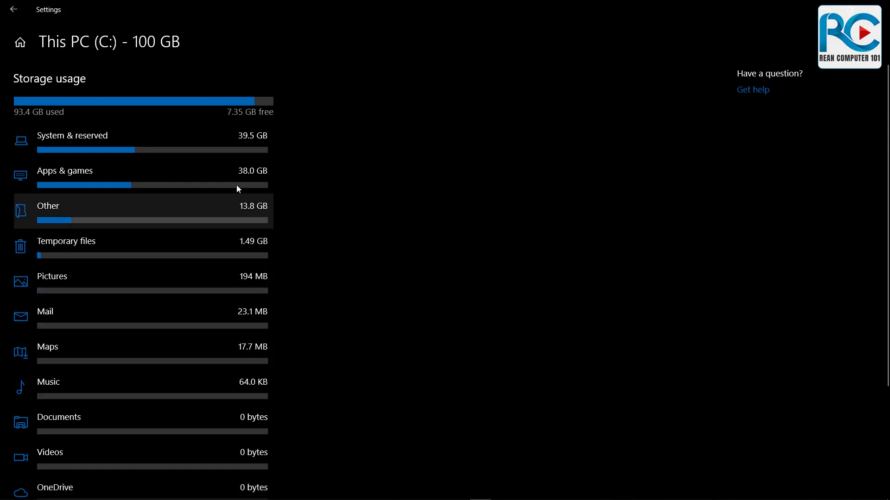
Open the System & reserved details and view the system protection configuration of the C: drive, leaving it without changes
{"action": "left_click", "coordinate": [158, 136]}
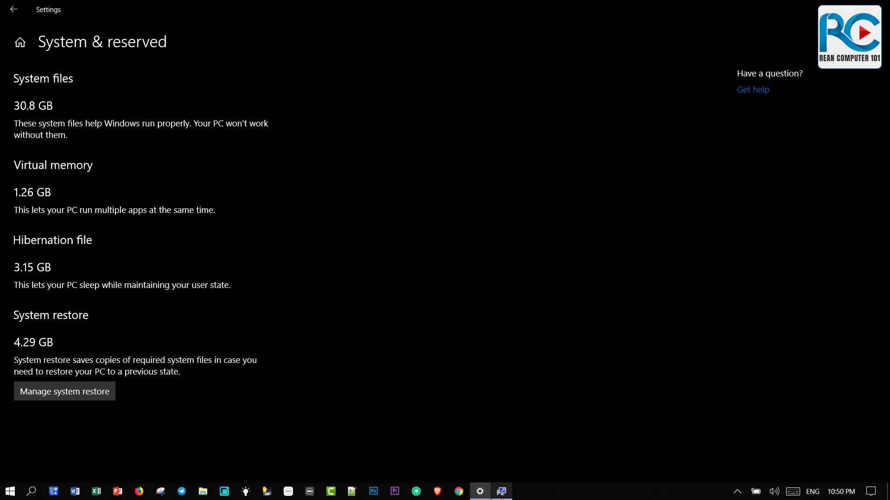
{"action": "left_click", "coordinate": [502, 491]}
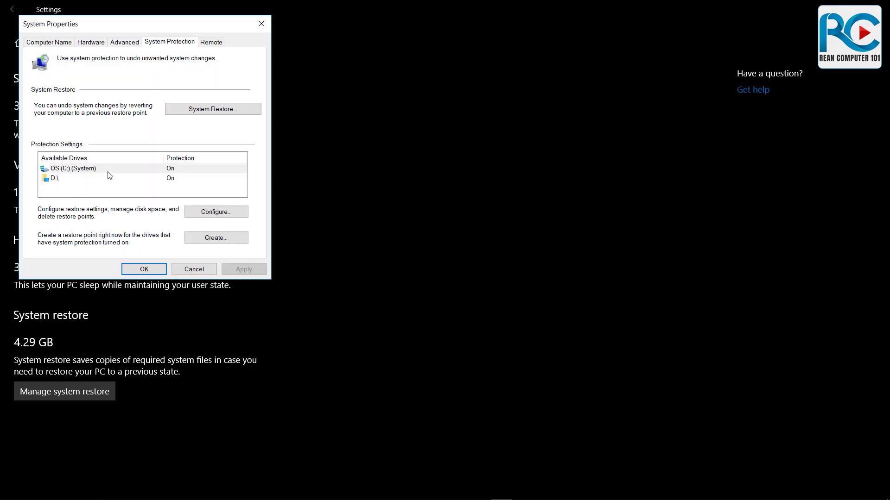
{"action": "left_click", "coordinate": [214, 212]}
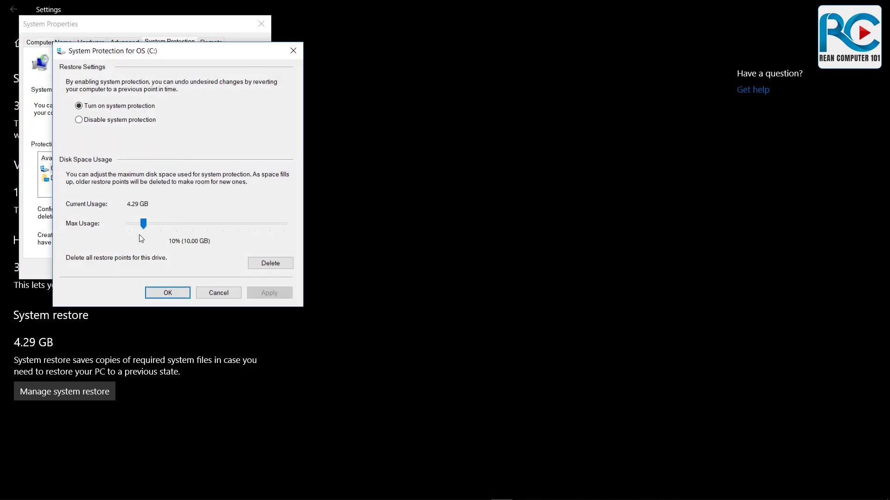
{"action": "left_click", "coordinate": [214, 294]}
View the system protection configuration of the D: drive and close System Properties without changes
{"action": "left_click", "coordinate": [85, 180]}
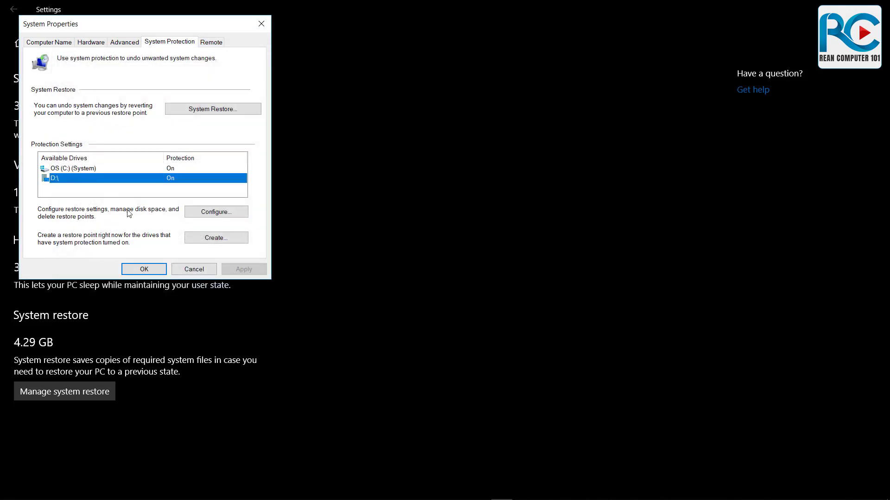
{"action": "left_click", "coordinate": [216, 212]}
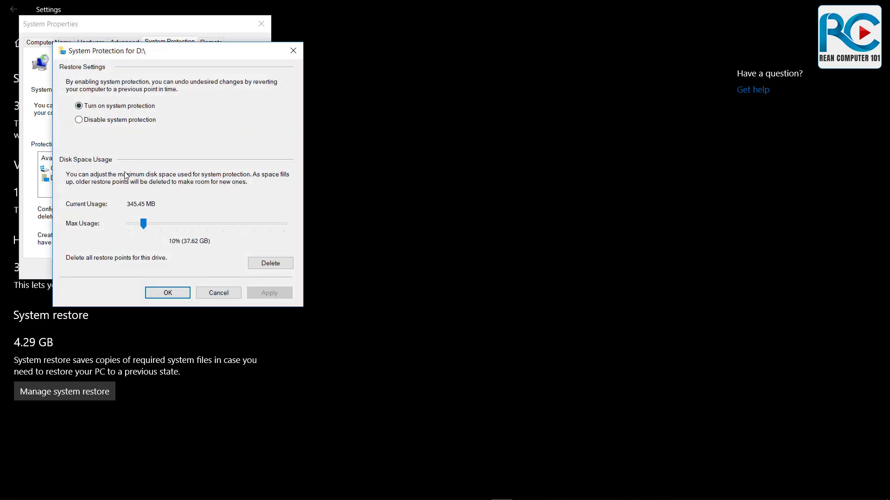
{"action": "left_click", "coordinate": [218, 294]}
{"action": "left_click", "coordinate": [206, 270]}
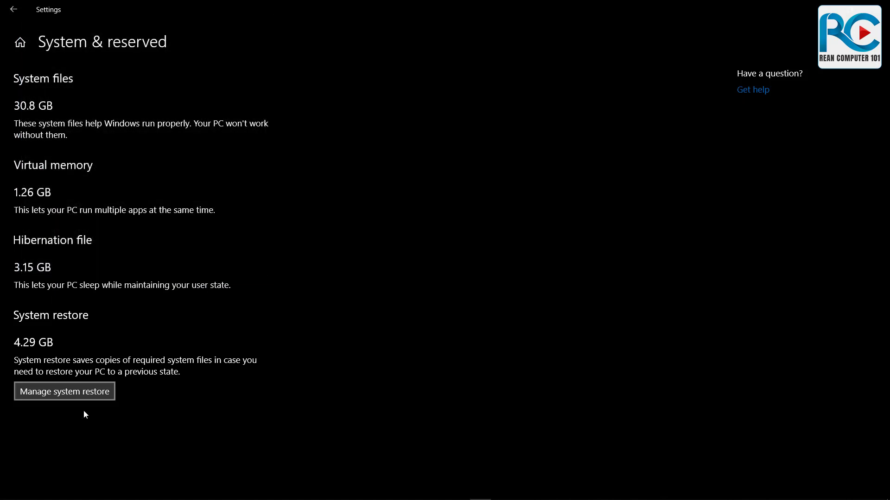
Open the C: drive's Apps & games details, look through the installed apps and their sizes, and return to the drive's storage usage
{"action": "left_click", "coordinate": [14, 9]}
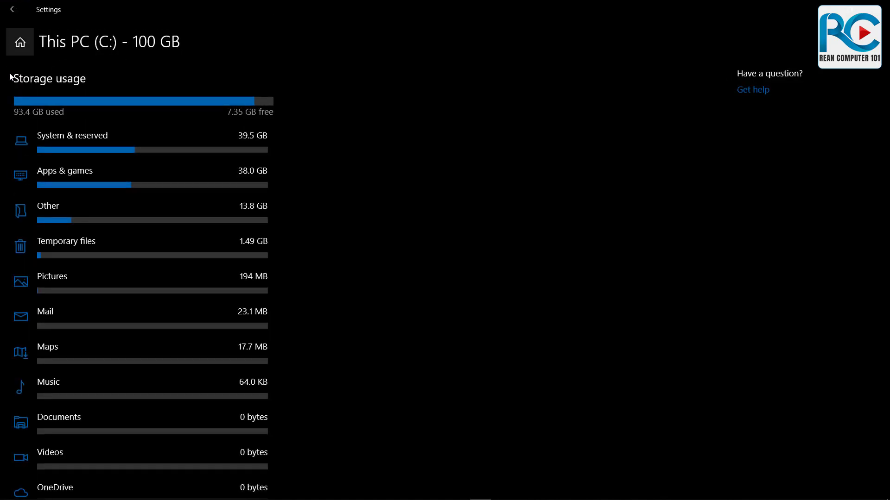
{"action": "left_click", "coordinate": [187, 185]}
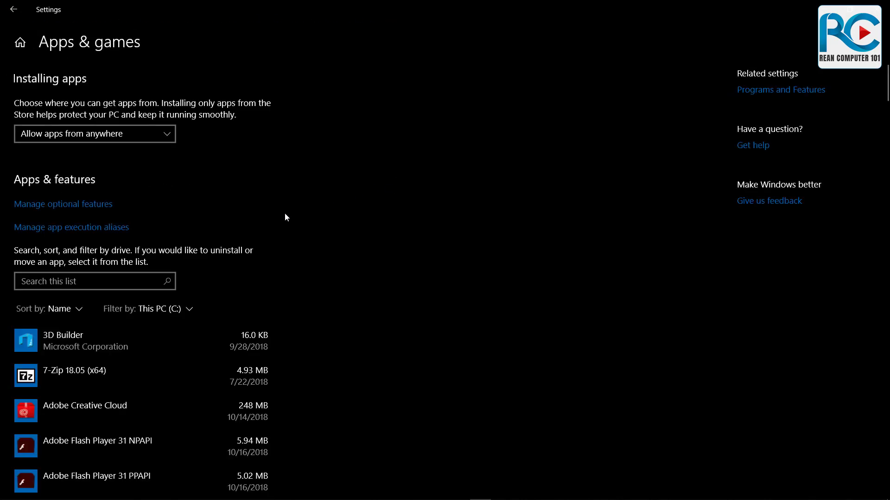
{"action": "scroll", "coordinate": [163, 307], "scroll_direction": "down", "scroll_amount": 2}
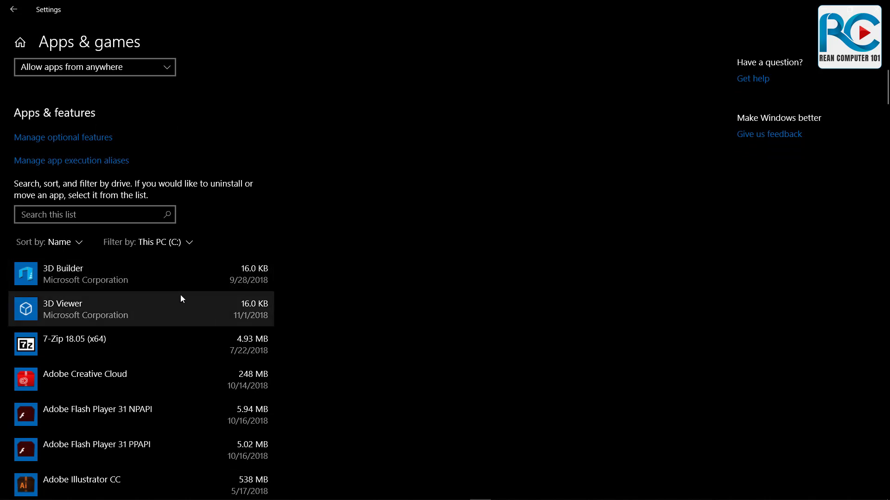
{"action": "scroll", "coordinate": [185, 288], "scroll_direction": "down", "scroll_amount": 15}
{"action": "scroll", "coordinate": [225, 296], "scroll_direction": "down", "scroll_amount": 18}
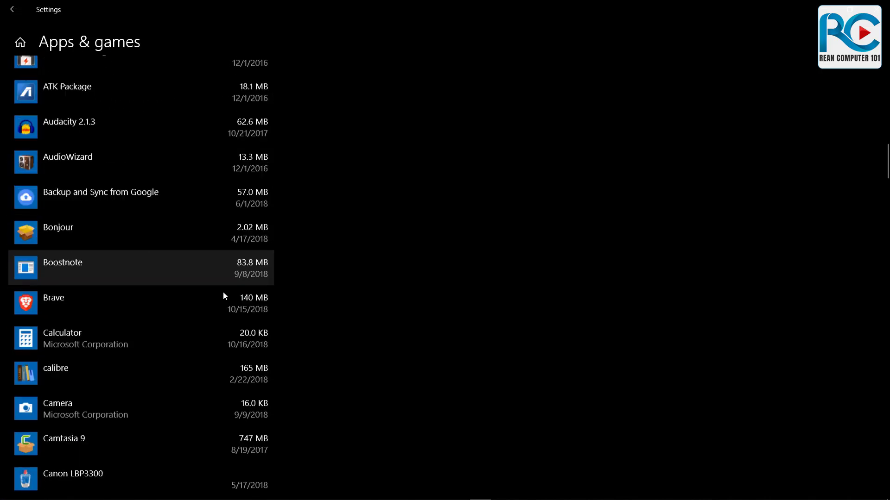
{"action": "scroll", "coordinate": [223, 286], "scroll_direction": "down", "scroll_amount": 8}
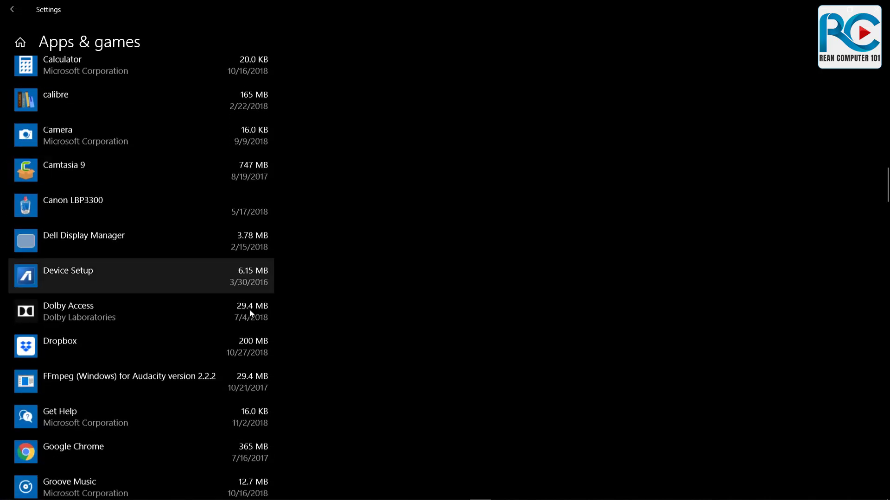
{"action": "scroll", "coordinate": [230, 316], "scroll_direction": "down", "scroll_amount": 8}
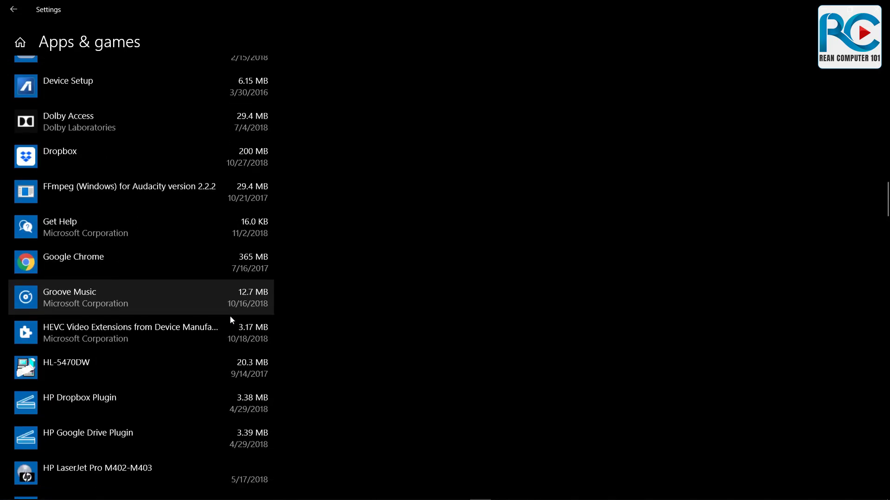
{"action": "scroll", "coordinate": [235, 308], "scroll_direction": "down", "scroll_amount": 20}
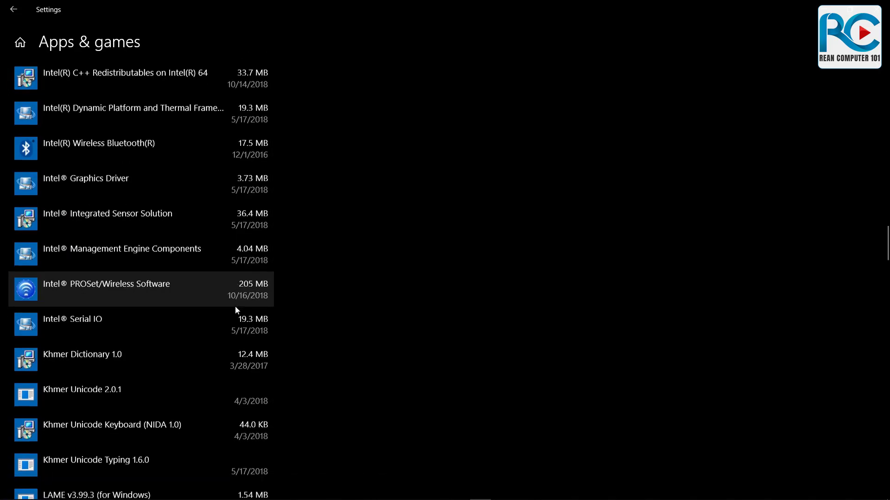
{"action": "scroll", "coordinate": [234, 307], "scroll_direction": "down", "scroll_amount": 19}
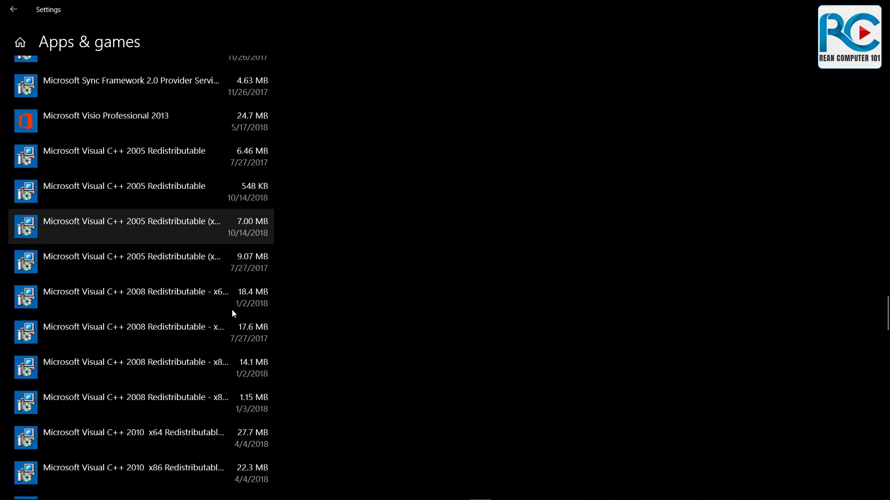
{"action": "scroll", "coordinate": [232, 313], "scroll_direction": "down", "scroll_amount": 3}
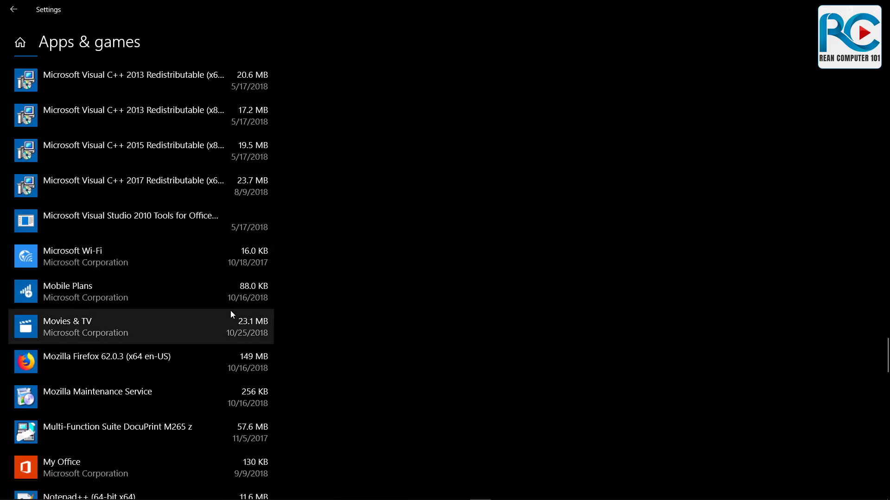
{"action": "scroll", "coordinate": [210, 335], "scroll_direction": "down", "scroll_amount": 11}
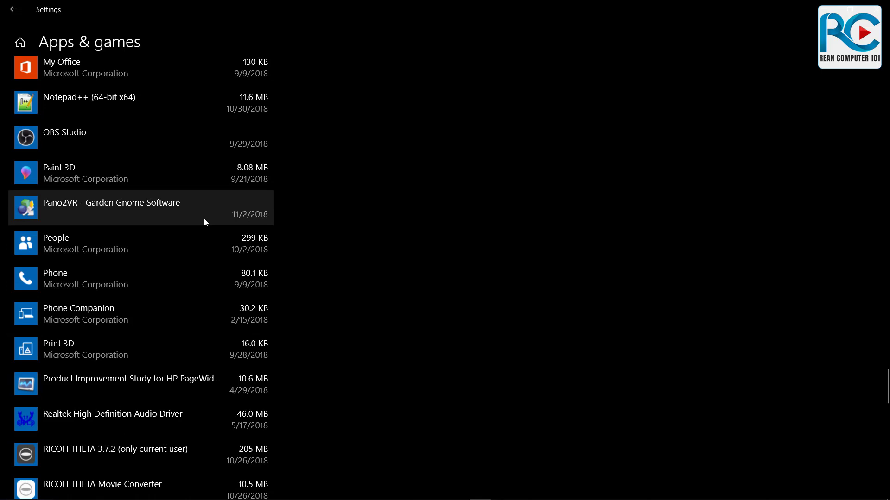
{"action": "scroll", "coordinate": [204, 218], "scroll_direction": "down", "scroll_amount": 3}
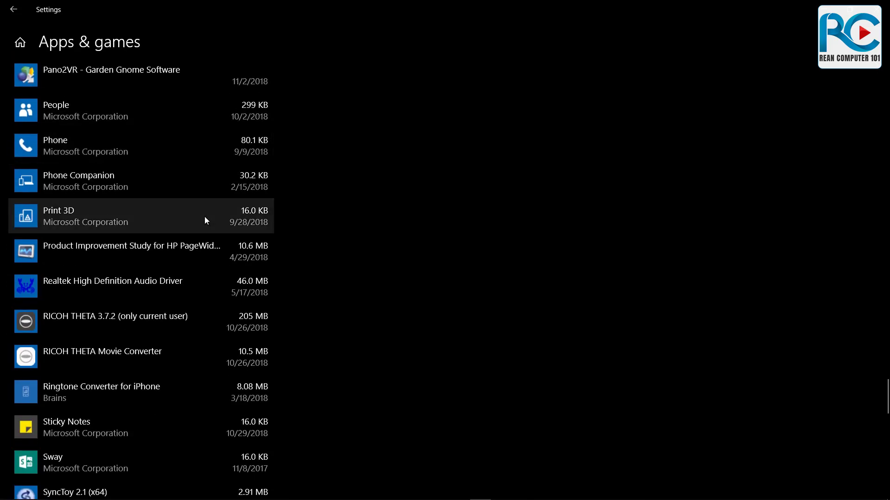
{"action": "scroll", "coordinate": [205, 218], "scroll_direction": "up", "scroll_amount": 20}
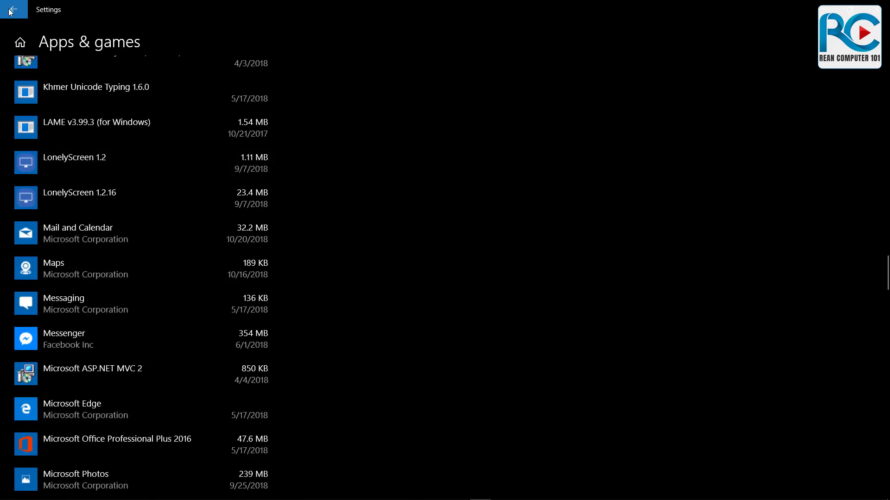
{"action": "left_click", "coordinate": [10, 12]}
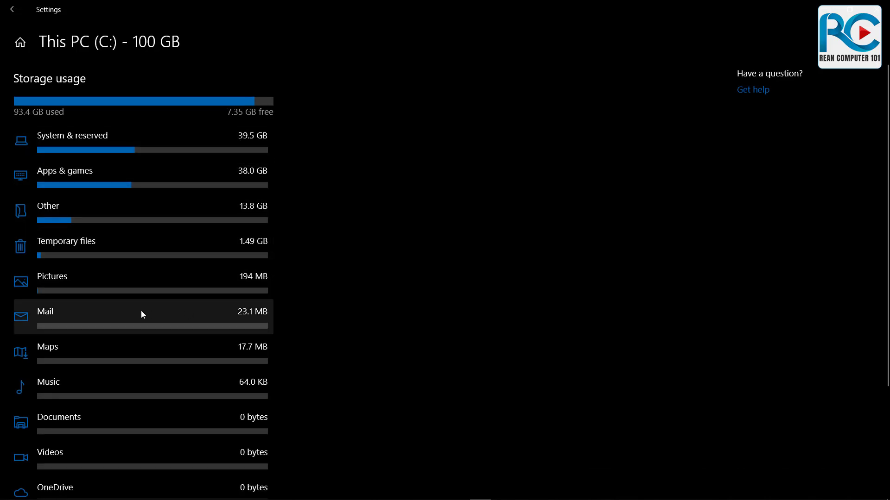
Open the C: drive's Other category, examine the listed uncharacterized folders, and return to the drive's storage usage
{"action": "left_click", "coordinate": [205, 219]}
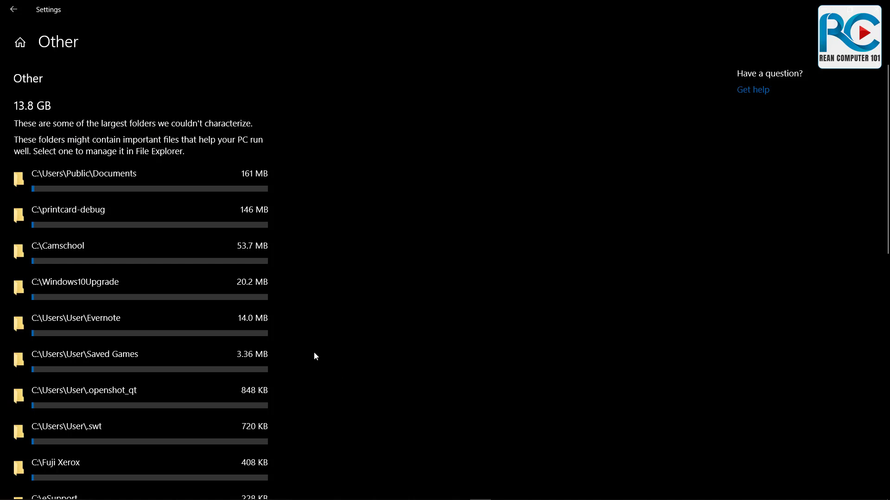
{"action": "scroll", "coordinate": [213, 338], "scroll_direction": "down", "scroll_amount": 3}
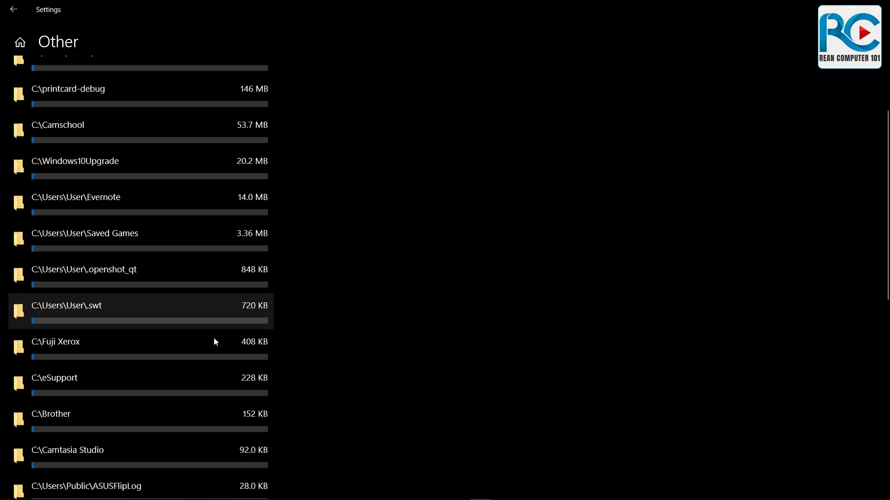
{"action": "scroll", "coordinate": [214, 342], "scroll_direction": "down", "scroll_amount": 10}
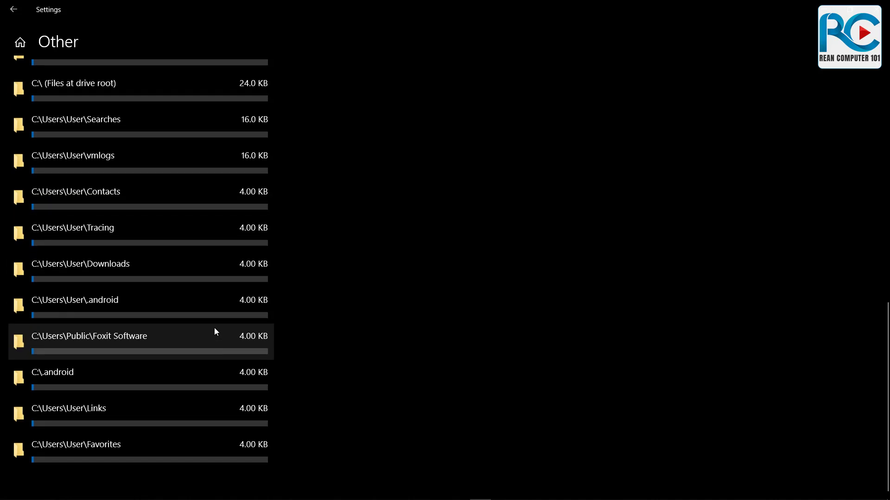
{"action": "scroll", "coordinate": [214, 326], "scroll_direction": "up", "scroll_amount": 12}
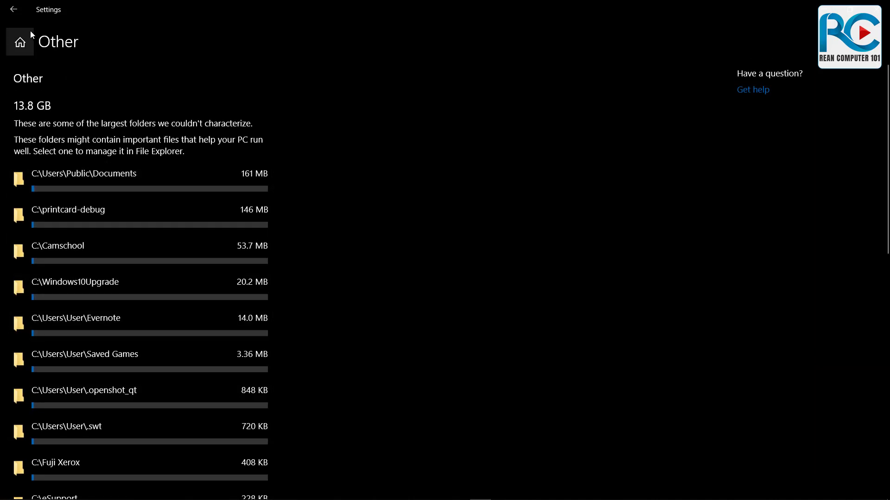
{"action": "left_click", "coordinate": [14, 10]}
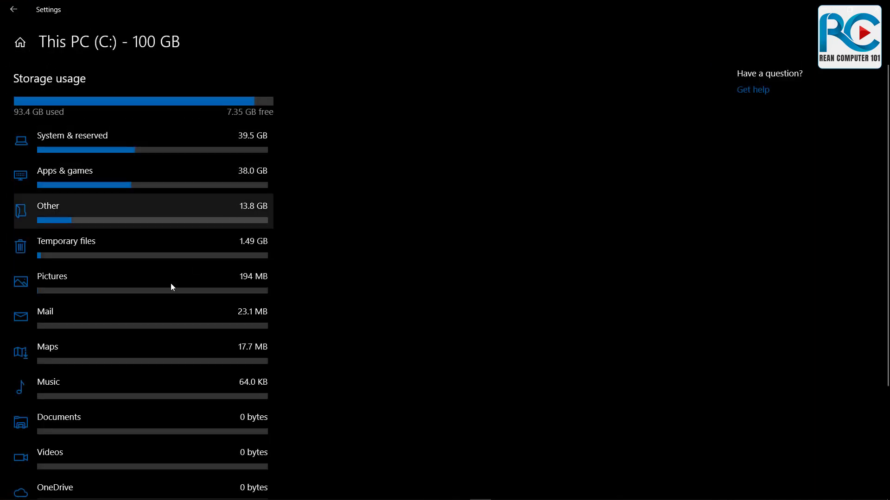
Return to the Storage page and review the D: drive's storage usage by category
{"action": "left_click", "coordinate": [13, 10]}
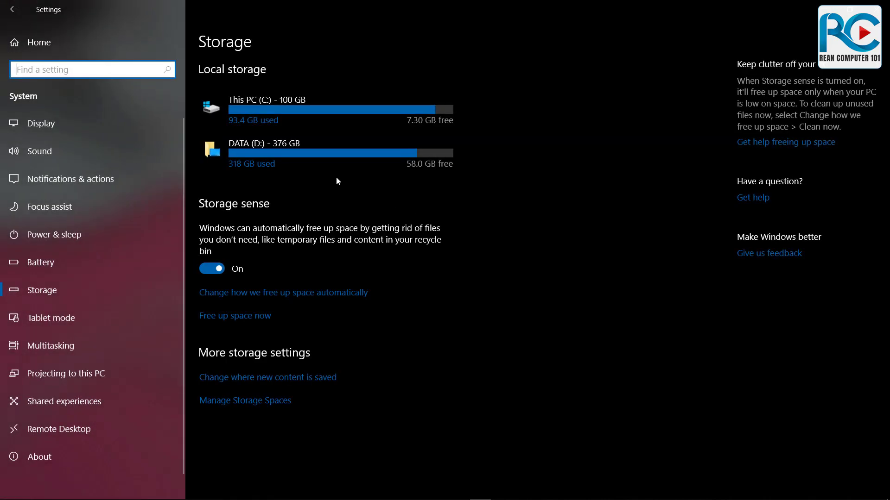
{"action": "left_click", "coordinate": [310, 155]}
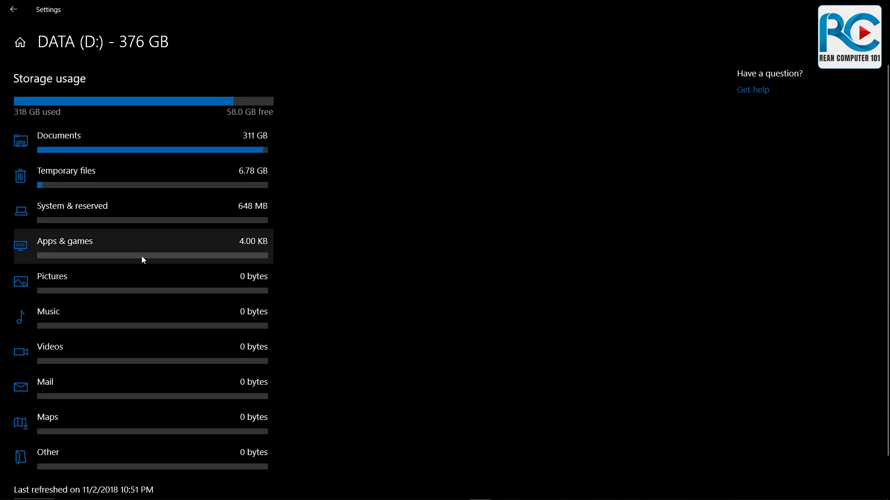
{"action": "scroll", "coordinate": [269, 253], "scroll_direction": "down", "scroll_amount": 1}
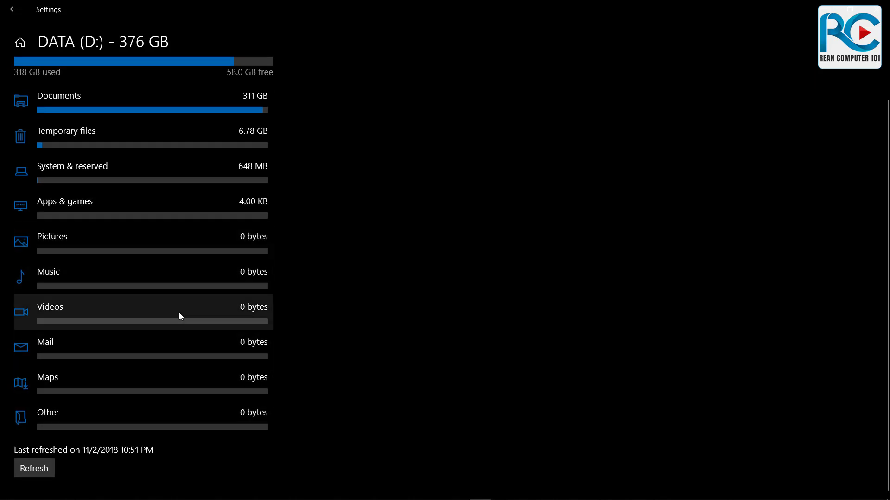
{"action": "scroll", "coordinate": [248, 307], "scroll_direction": "up", "scroll_amount": 1}
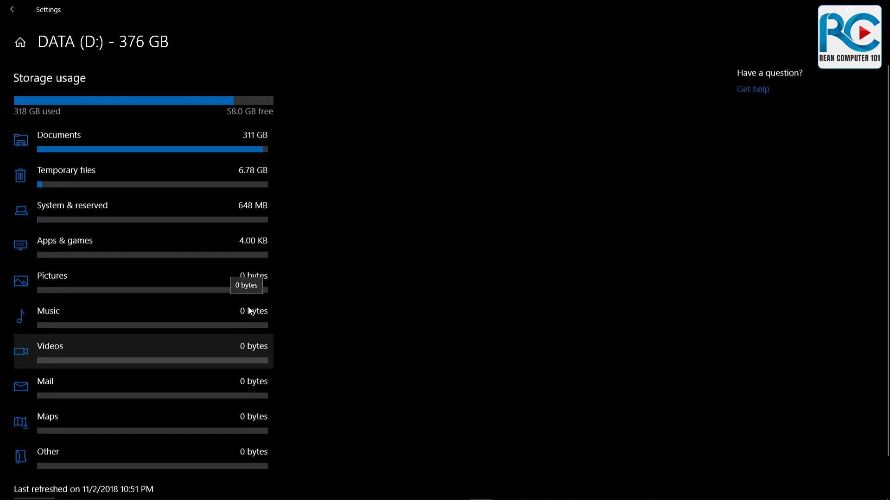
Open the D: drive's Documents details, browse the files at the drive root in File Explorer, and return to the drive's storage usage
{"action": "left_click", "coordinate": [187, 149]}
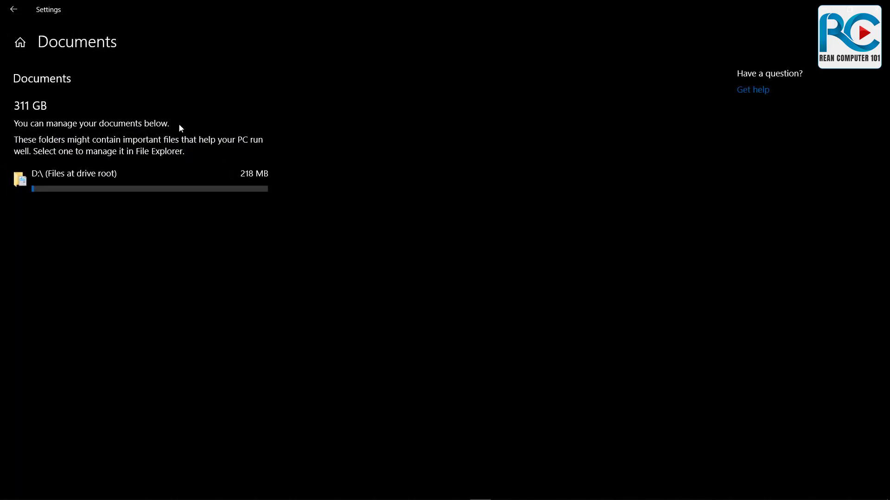
{"action": "left_click", "coordinate": [232, 188]}
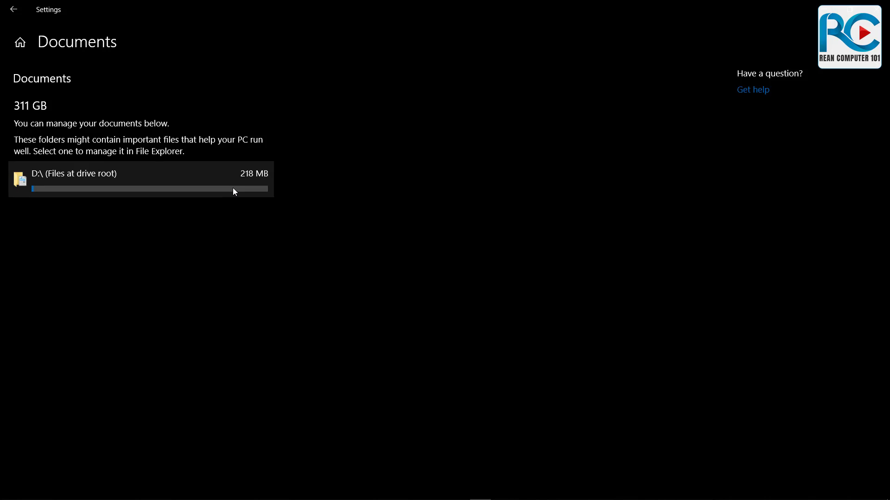
{"action": "scroll", "coordinate": [273, 278], "scroll_direction": "down", "scroll_amount": 15}
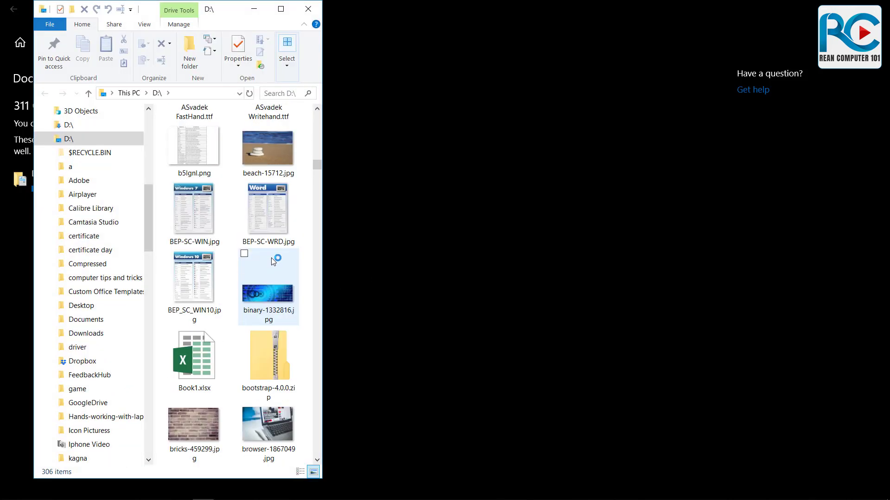
{"action": "scroll", "coordinate": [270, 260], "scroll_direction": "down", "scroll_amount": 5}
{"action": "left_click", "coordinate": [307, 10]}
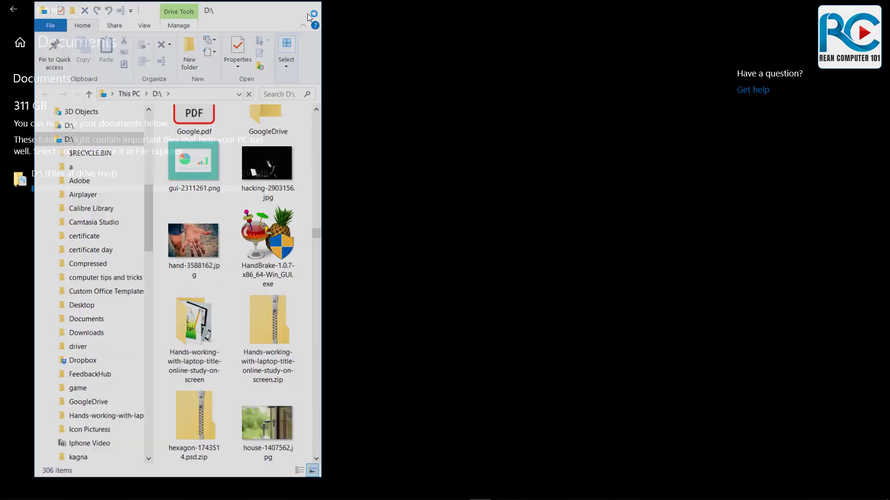
{"action": "left_click", "coordinate": [13, 9]}
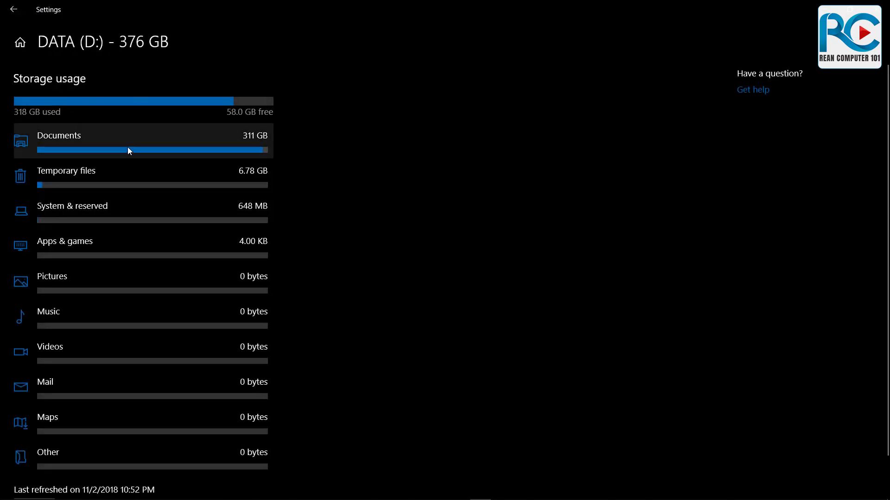
View the D: drive's Temporary files details without removing anything and return to the drive's storage usage
{"action": "left_click", "coordinate": [145, 182]}
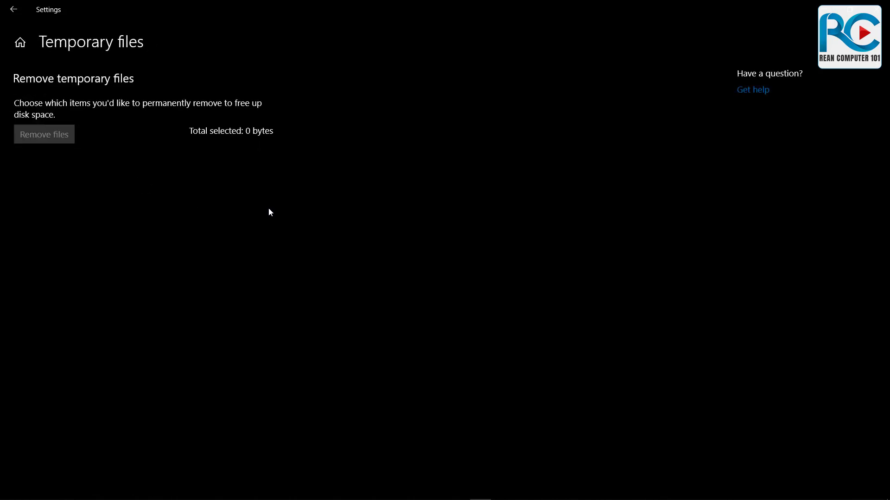
{"action": "left_click", "coordinate": [15, 11]}
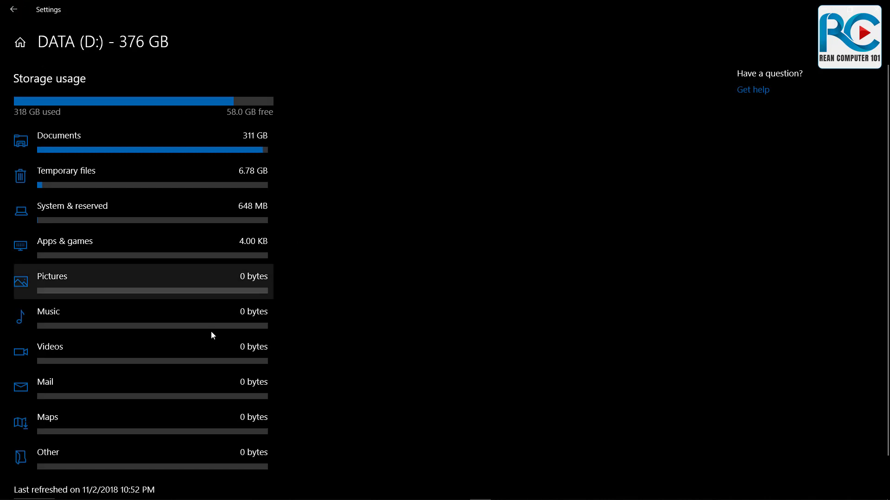
{"action": "scroll", "coordinate": [211, 333], "scroll_direction": "down", "scroll_amount": 1}
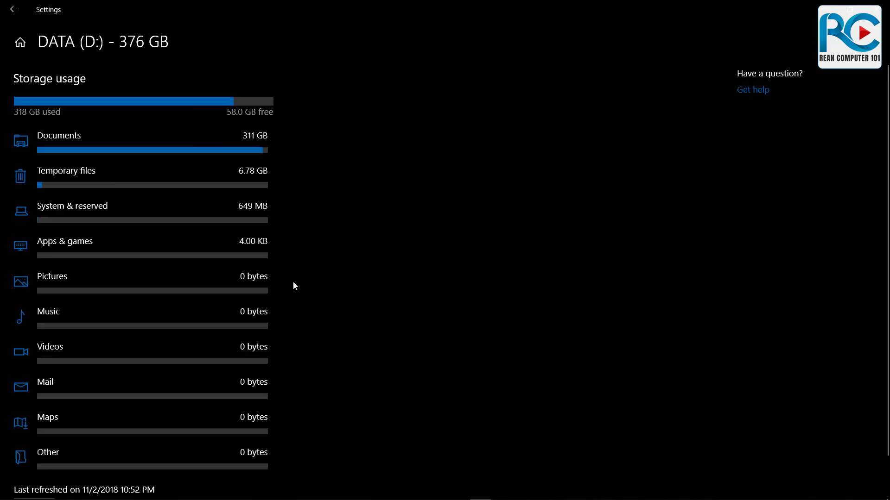
Open the settings for freeing up space automatically, view the Run Storage sense frequency options without changing them, and clean up files immediately
{"action": "left_click", "coordinate": [14, 9]}
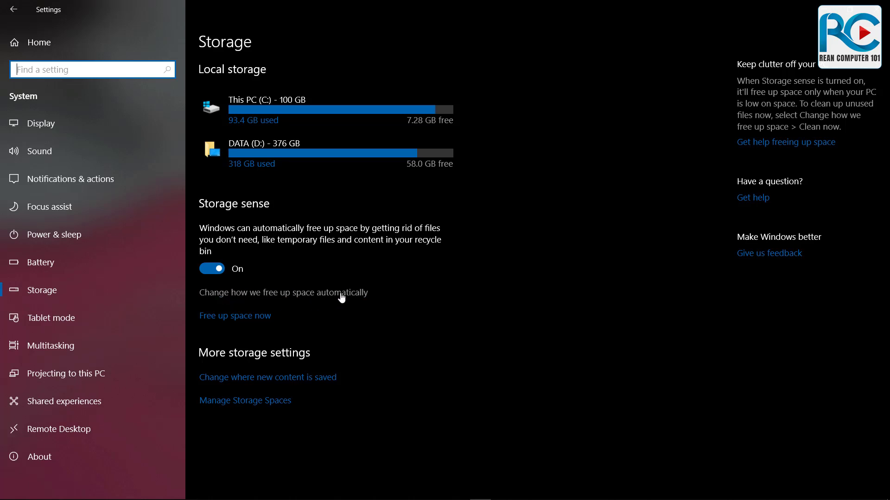
{"action": "left_click", "coordinate": [341, 294]}
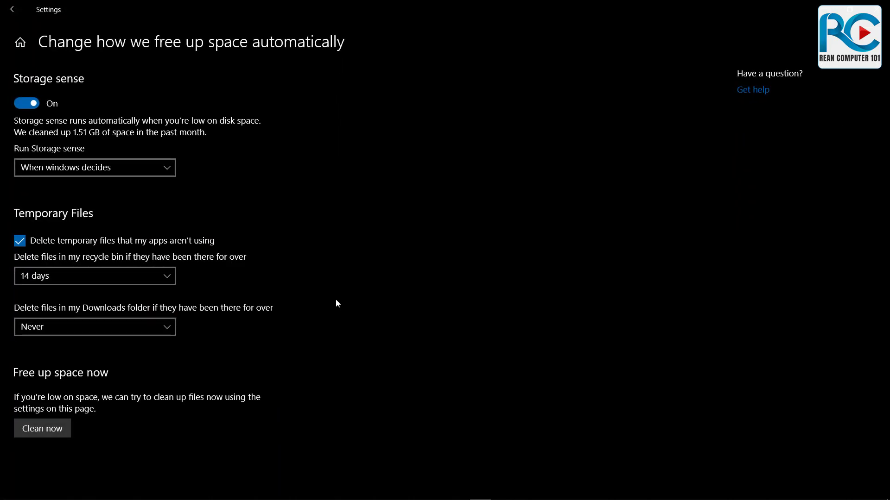
{"action": "left_click", "coordinate": [118, 168]}
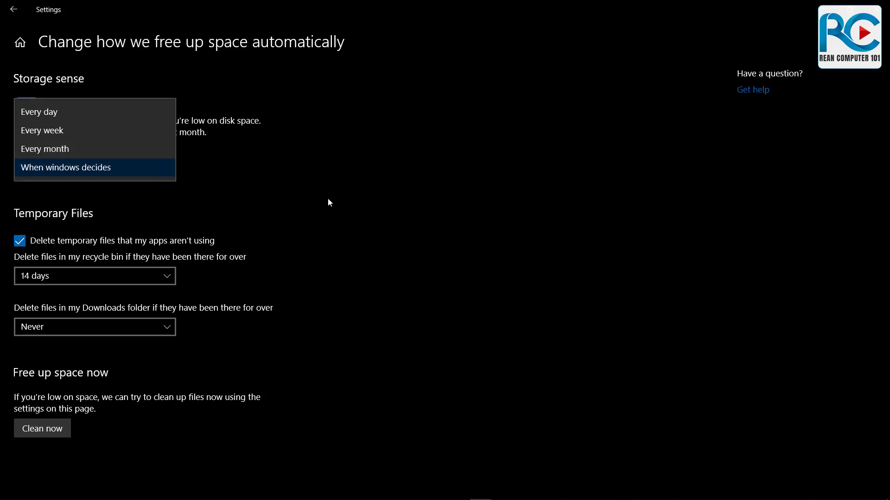
{"action": "left_click", "coordinate": [315, 196]}
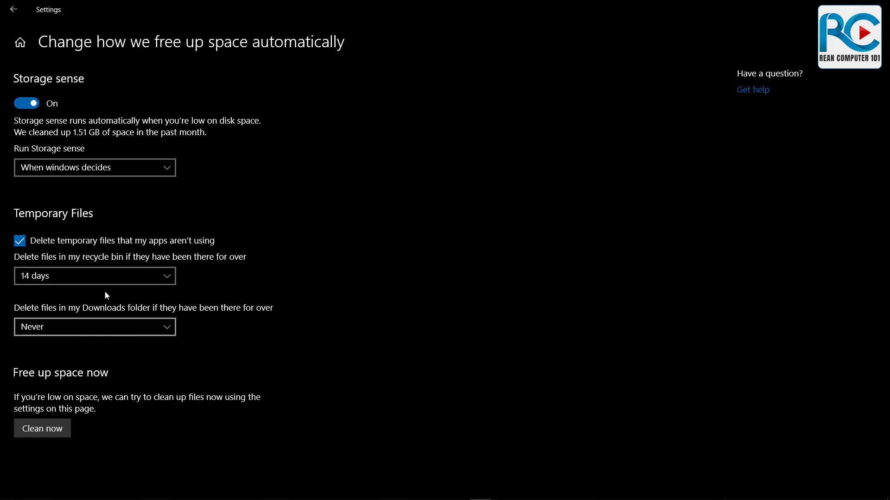
{"action": "left_click", "coordinate": [53, 439]}
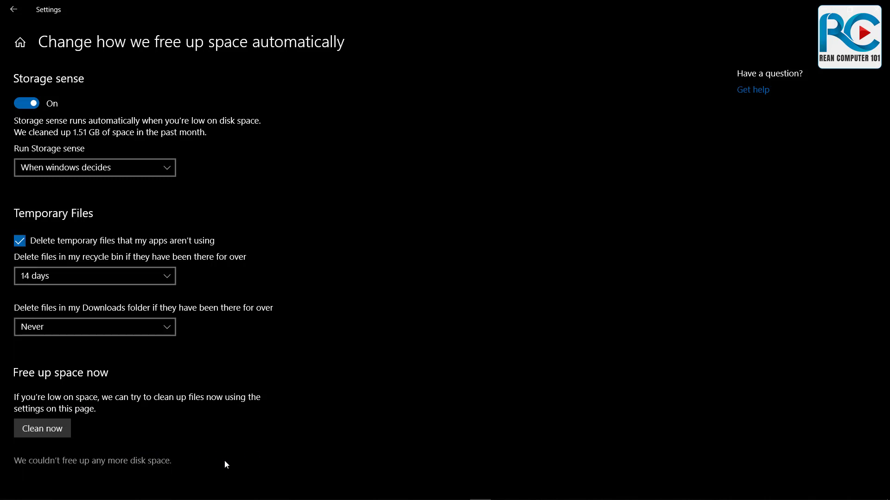
Return to the Storage page, view the Manage Storage Spaces window, and close it without creating a pool
{"action": "left_click", "coordinate": [15, 10]}
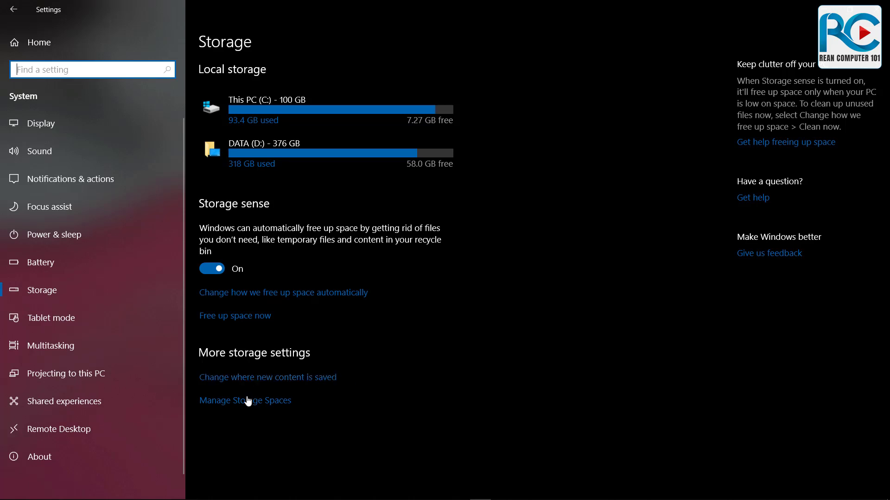
{"action": "left_click", "coordinate": [278, 402]}
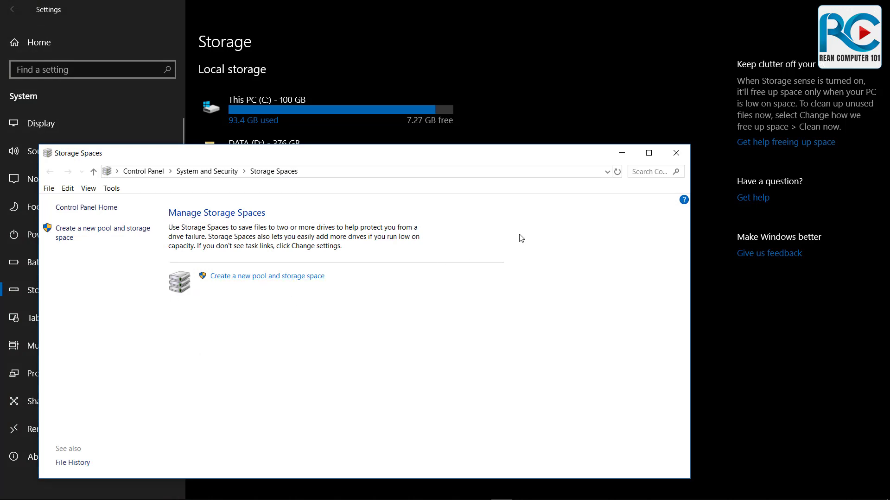
{"action": "left_click", "coordinate": [676, 155]}
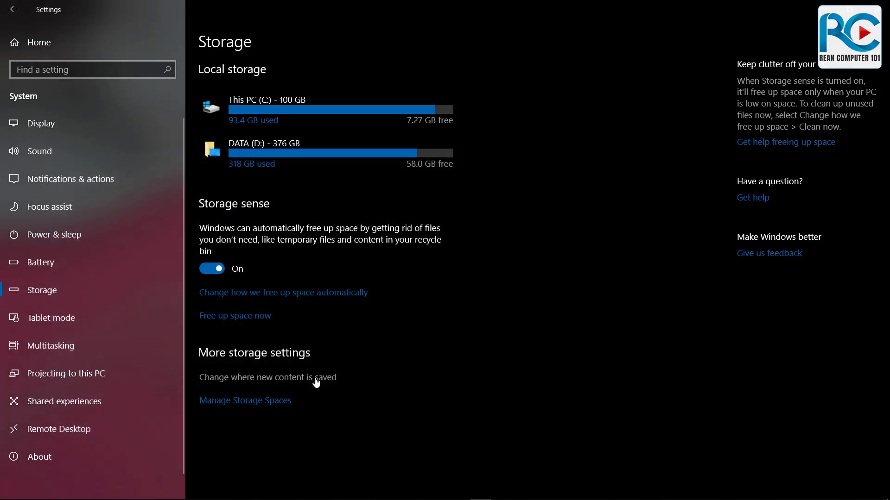
Open the settings for where new content is saved and view the drive options for new apps without changing them
{"action": "left_click", "coordinate": [311, 379]}
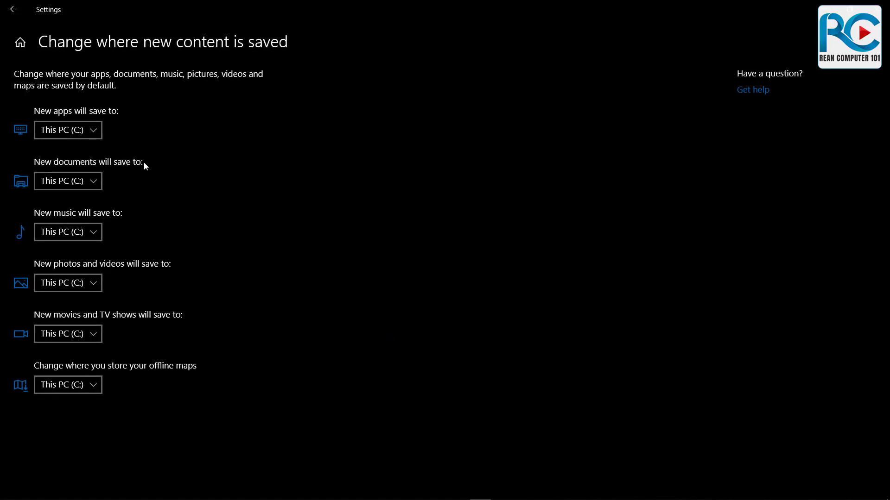
{"action": "left_click", "coordinate": [95, 131]}
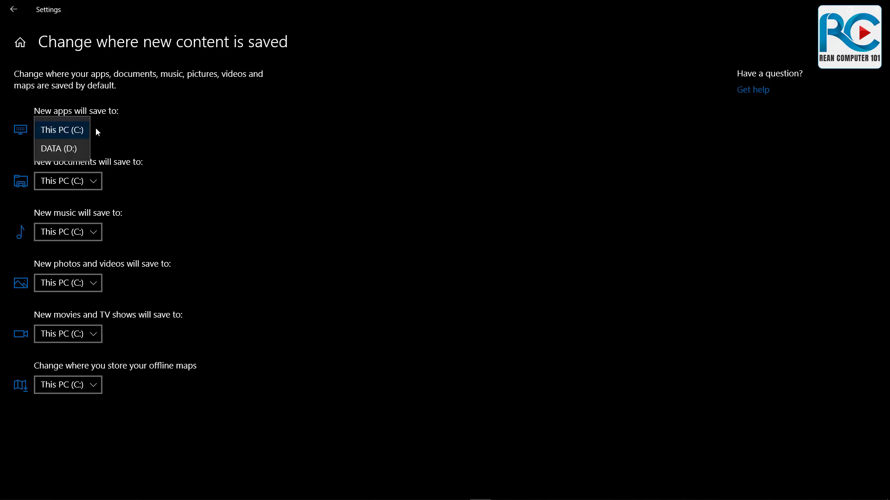
{"action": "left_click", "coordinate": [111, 126]}
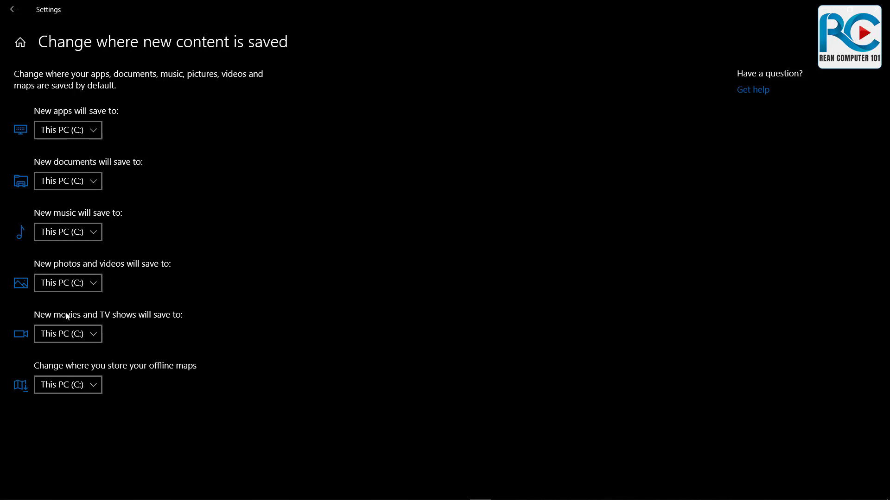
{"action": "left_click", "coordinate": [94, 338]}
{"action": "left_click", "coordinate": [80, 348]}
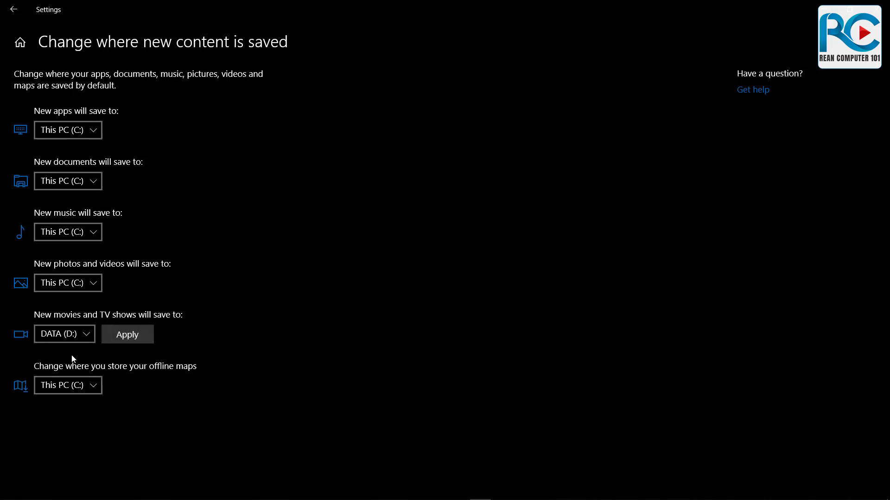
{"action": "left_click", "coordinate": [92, 334]}
{"action": "left_click", "coordinate": [80, 320]}
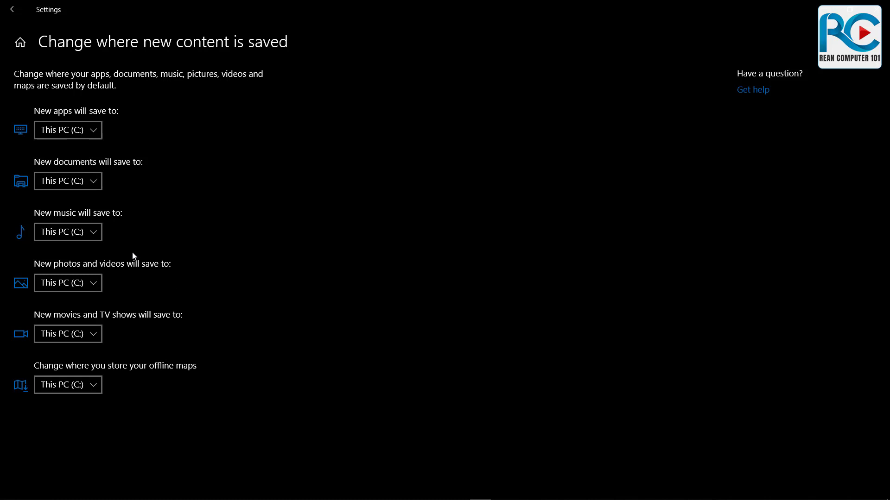
Set both new apps and new movies and TV shows to save to DATA (D:), applying each change
{"action": "left_click", "coordinate": [97, 130]}
{"action": "left_click", "coordinate": [234, 144]}
{"action": "left_click", "coordinate": [99, 133]}
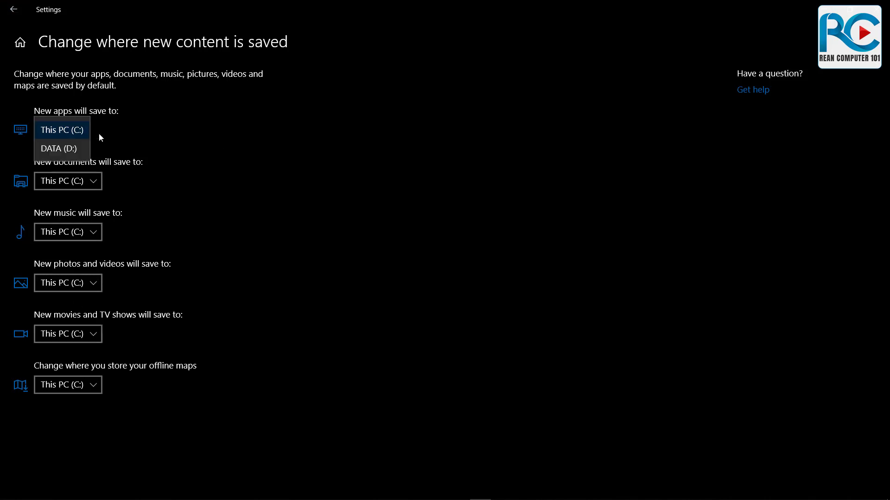
{"action": "left_click", "coordinate": [68, 149]}
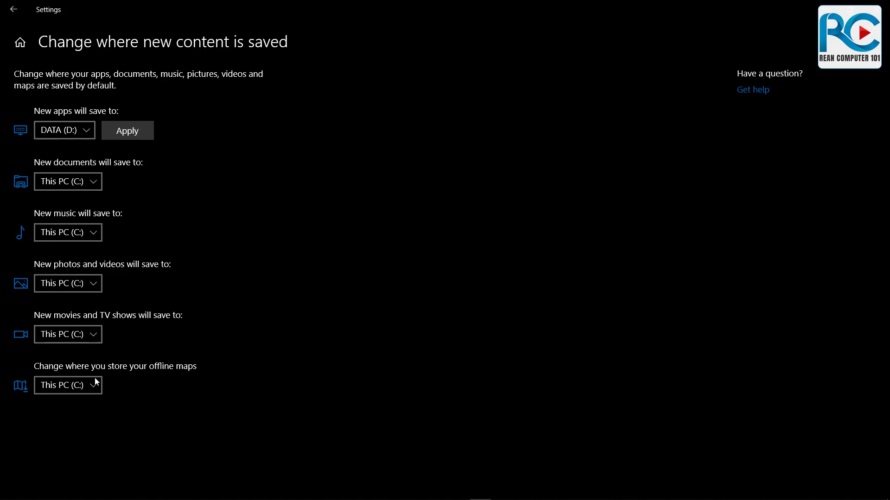
{"action": "left_click", "coordinate": [92, 333]}
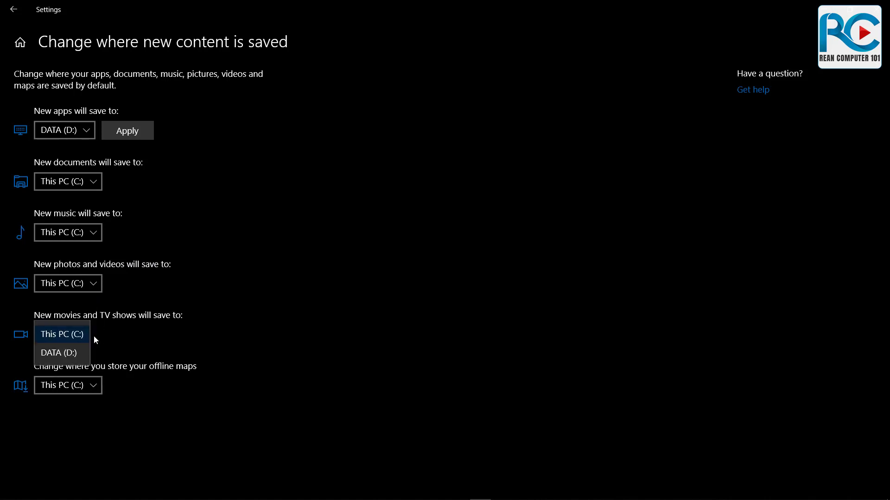
{"action": "left_click", "coordinate": [77, 354]}
{"action": "left_click", "coordinate": [132, 333]}
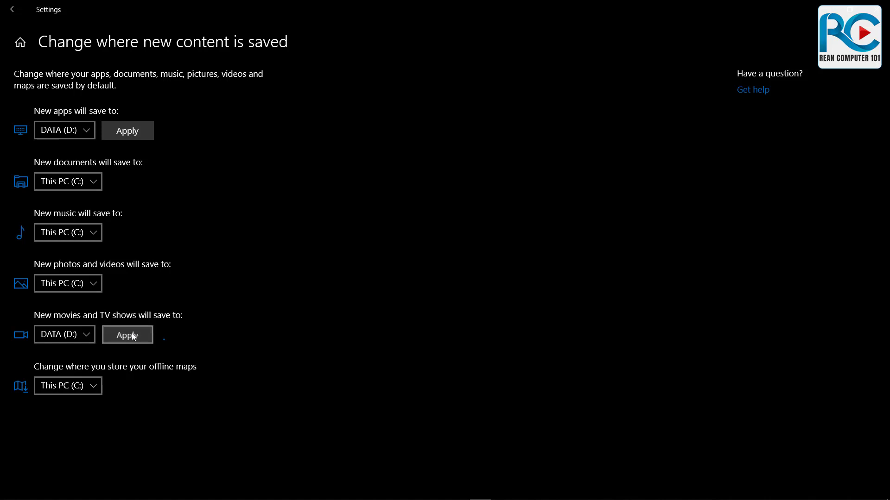
{"action": "left_click", "coordinate": [133, 133]}
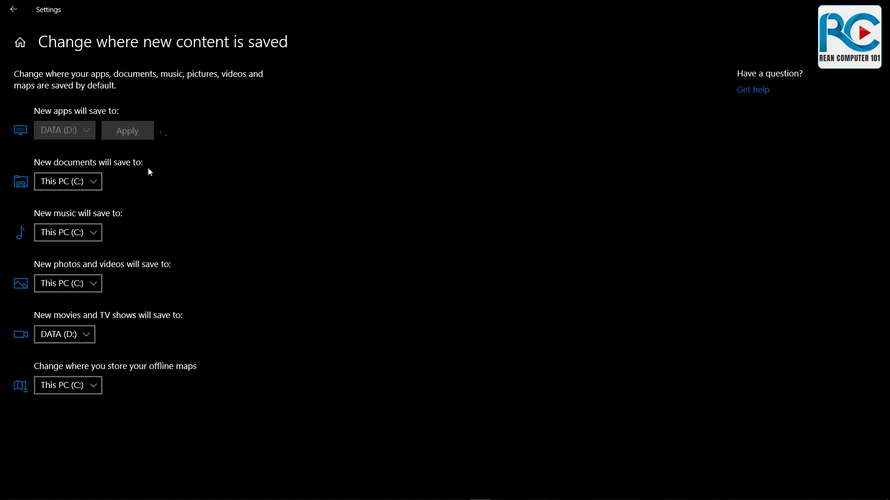
Set the offline maps and new photos and videos to be stored on DATA (D:), applying each change
{"action": "left_click", "coordinate": [87, 388]}
{"action": "left_click", "coordinate": [73, 406]}
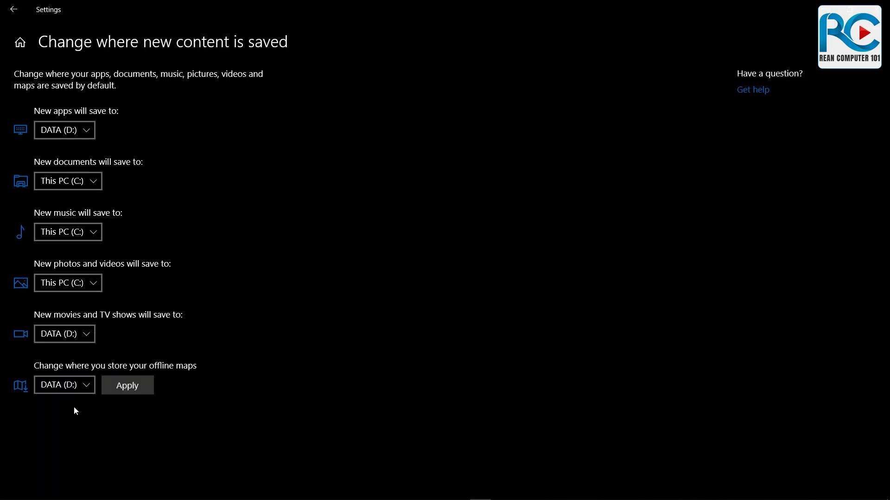
{"action": "left_click", "coordinate": [138, 384]}
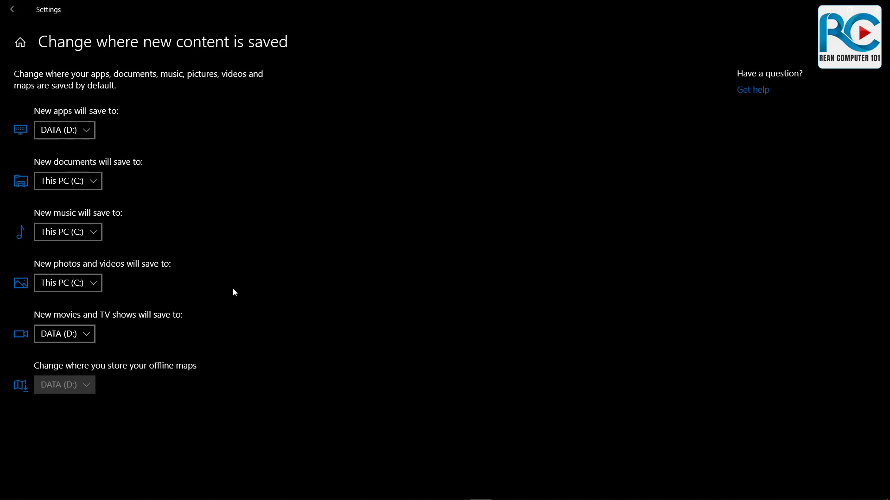
{"action": "left_click", "coordinate": [90, 288]}
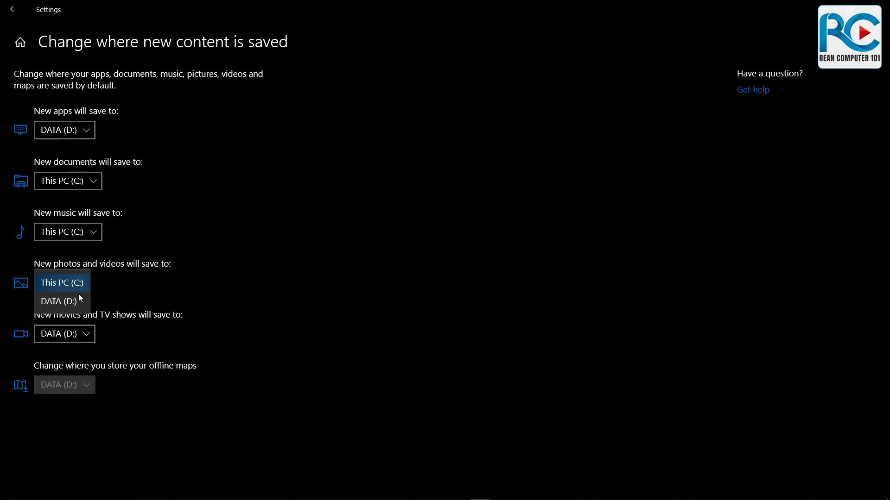
{"action": "left_click", "coordinate": [73, 298]}
{"action": "left_click", "coordinate": [145, 289]}
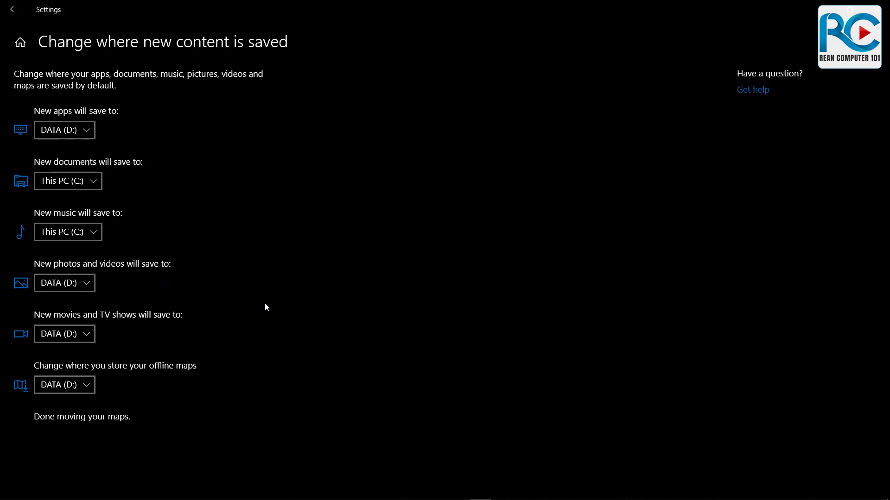
Set new documents and new music to save to DATA (D:), applying each change
{"action": "left_click", "coordinate": [93, 184]}
{"action": "left_click", "coordinate": [85, 203]}
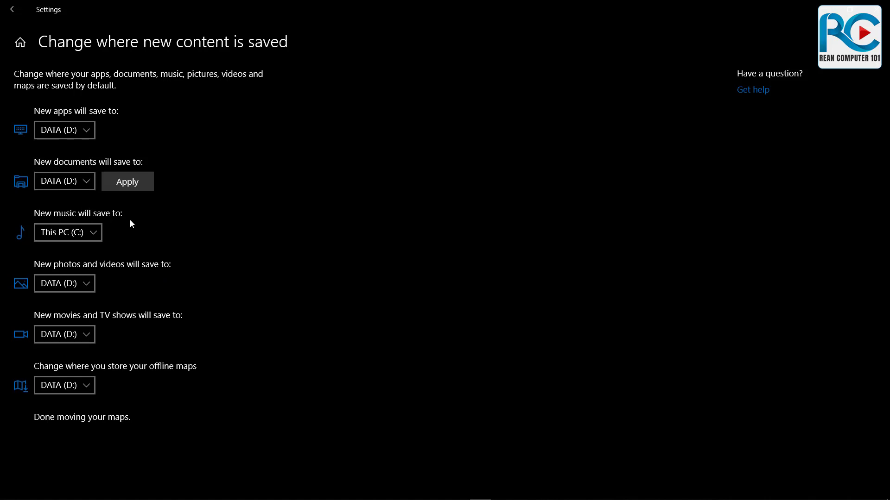
{"action": "left_click", "coordinate": [132, 182]}
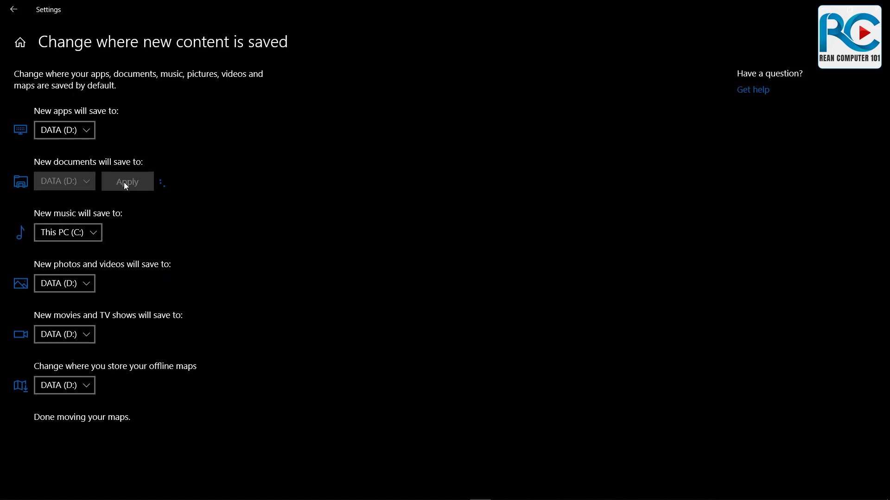
{"action": "left_click", "coordinate": [95, 233]}
{"action": "left_click", "coordinate": [73, 251]}
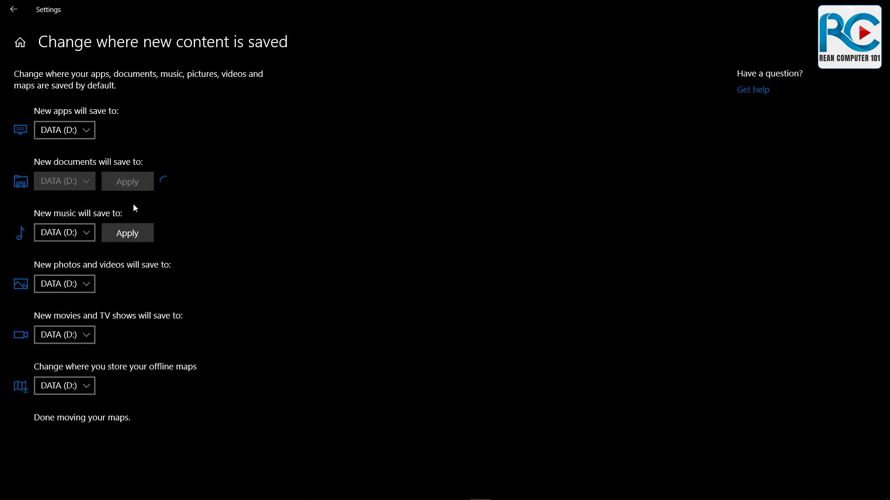
{"action": "left_click", "coordinate": [129, 230]}
Check the save location options for new apps without changing them and return to the Storage page
{"action": "left_click", "coordinate": [90, 130]}
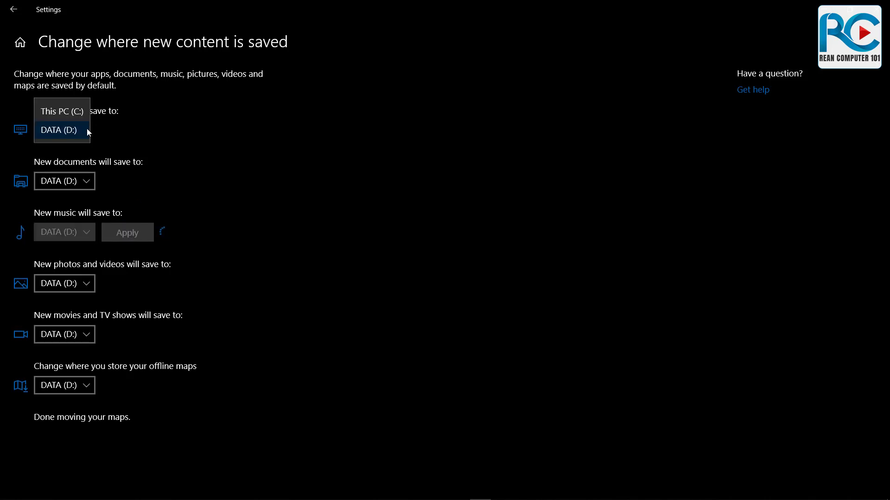
{"action": "left_click", "coordinate": [132, 132]}
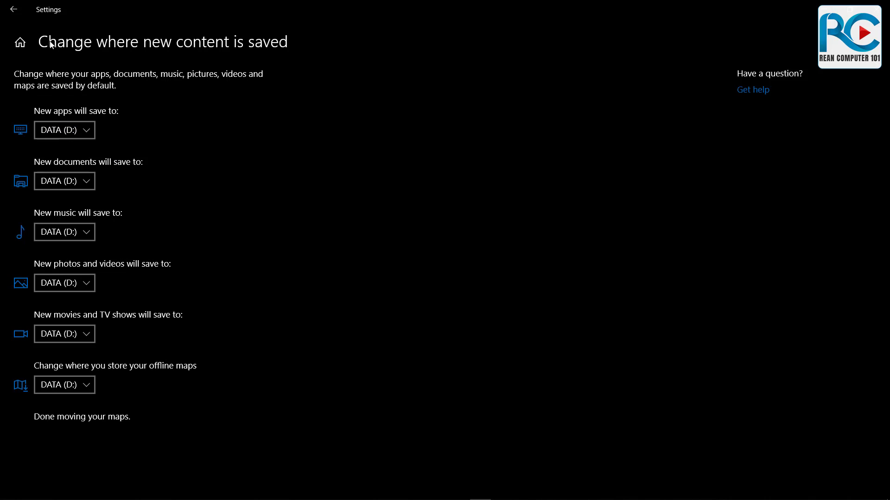
{"action": "left_click", "coordinate": [14, 9]}
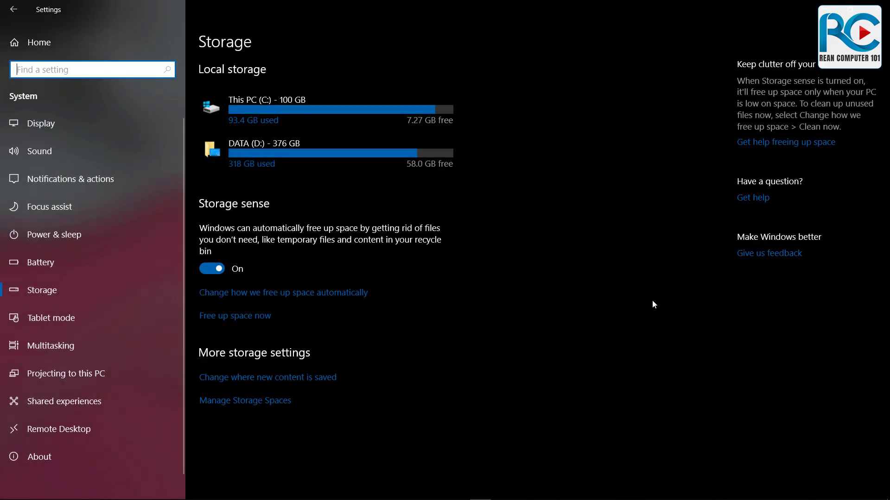